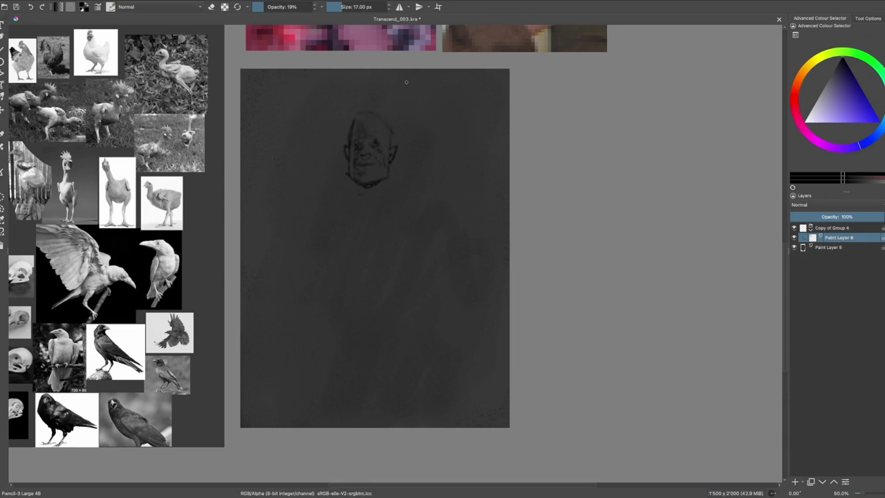
# - Rough in the chest, arms, belly and legs below the head, undoing the last stroke
pyautogui.moveTo(357, 188)
pyautogui.mouseDown()
pyautogui.moveTo(360, 208)
pyautogui.moveTo(406, 192)
pyautogui.moveTo(426, 209)
pyautogui.moveTo(423, 285)
pyautogui.mouseUp()
pyautogui.moveTo(343, 214); pyautogui.dragTo(339, 287)
pyautogui.moveTo(460, 266); pyautogui.dragTo(408, 304)
pyautogui.moveTo(350, 232); pyautogui.dragTo(422, 211)
pyautogui.moveTo(374, 290); pyautogui.dragTo(415, 321)
pyautogui.moveTo(343, 325); pyautogui.dragTo(360, 425)
pyautogui.moveTo(415, 318); pyautogui.dragTo(401, 425)
pyautogui.moveTo(338, 282); pyautogui.dragTo(335, 324)
pyautogui.moveTo(400, 289); pyautogui.dragTo(427, 322)
pyautogui.moveTo(349, 237); pyautogui.dragTo(403, 216)
pyautogui.hotkey('ctrl', 'z')
pyautogui.hotkey('ctrl', 'z')
pyautogui.hotkey('ctrl', 'z')
pyautogui.hotkey('ctrl', 'z')
pyautogui.hotkey('ctrl', 'z')
pyautogui.hotkey('ctrl', 'z')
pyautogui.hotkey('ctrl', 'z')
pyautogui.hotkey('ctrl', 'z')
pyautogui.hotkey('ctrl', 'z')
pyautogui.hotkey('ctrl', 'z')
pyautogui.hotkey('ctrl', 'z')
# - Draw an arm wrapping a fist around a leaf-topped stick, plus torso and abdomen marks
pyautogui.moveTo(401, 233); pyautogui.dragTo(447, 290)
pyautogui.moveTo(343, 213); pyautogui.dragTo(299, 350)
pyautogui.moveTo(352, 261); pyautogui.dragTo(357, 284)
pyautogui.moveTo(360, 316)
pyautogui.mouseDown()
pyautogui.moveTo(360, 335)
pyautogui.moveTo(400, 356)
pyautogui.mouseUp()
pyautogui.moveTo(423, 333); pyautogui.dragTo(434, 396)
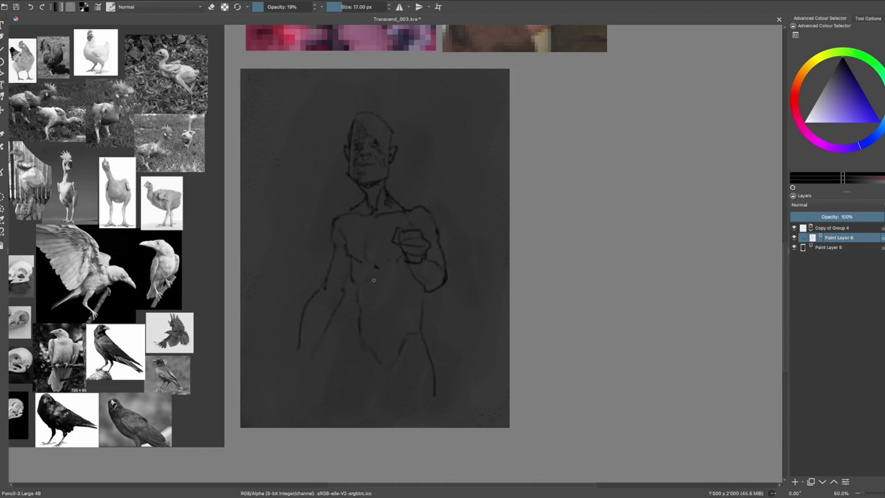
pyautogui.moveTo(411, 267); pyautogui.dragTo(412, 299)
pyautogui.moveTo(407, 214); pyautogui.dragTo(442, 146)
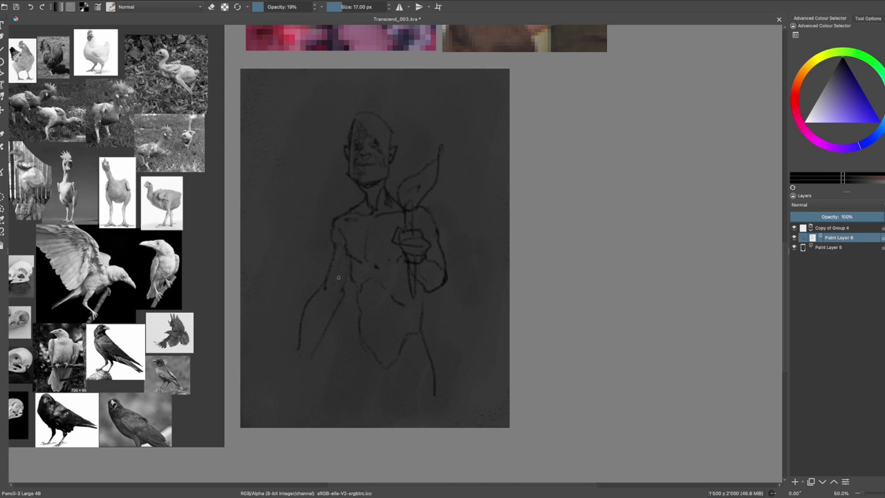
pyautogui.moveTo(362, 295); pyautogui.dragTo(353, 329)
pyautogui.moveTo(413, 327); pyautogui.dragTo(396, 339)
pyautogui.moveTo(341, 265); pyautogui.dragTo(340, 277)
# - Lighten the leaf and stick with the eraser, then sketch both legs and a waistline
pyautogui.press('e')
pyautogui.moveTo(434, 159); pyautogui.dragTo(426, 293)
pyautogui.press('e')
pyautogui.moveTo(391, 350); pyautogui.dragTo(373, 363)
pyautogui.moveTo(354, 328); pyautogui.dragTo(340, 411)
pyautogui.moveTo(406, 343); pyautogui.dragTo(397, 400)
pyautogui.moveTo(390, 364); pyautogui.dragTo(365, 425)
pyautogui.moveTo(424, 384); pyautogui.dragTo(432, 425)
pyautogui.moveTo(405, 360); pyautogui.dragTo(399, 425)
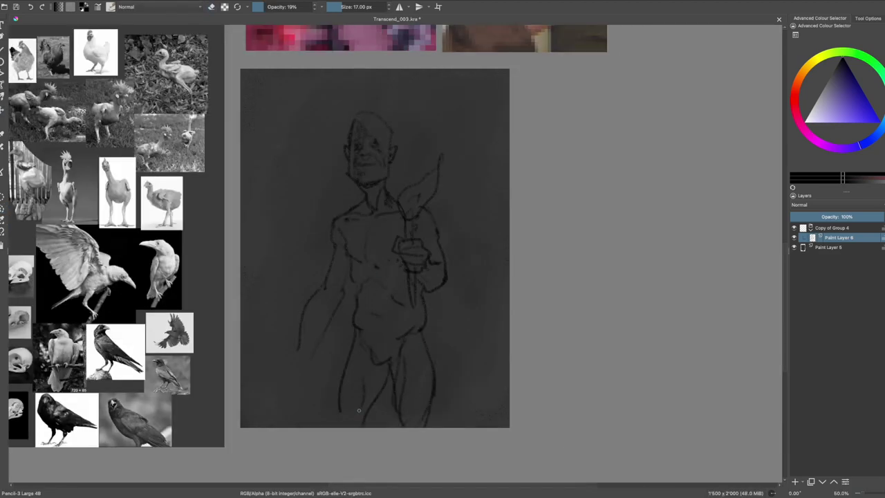
pyautogui.moveTo(359, 327); pyautogui.dragTo(413, 323)
# - Check proportions in a mirrored view, redrawing the head top and neck before flipping back
pyautogui.press('m')
pyautogui.moveTo(393, 146)
pyautogui.mouseDown()
pyautogui.moveTo(416, 114)
pyautogui.moveTo(440, 128)
pyautogui.mouseUp()
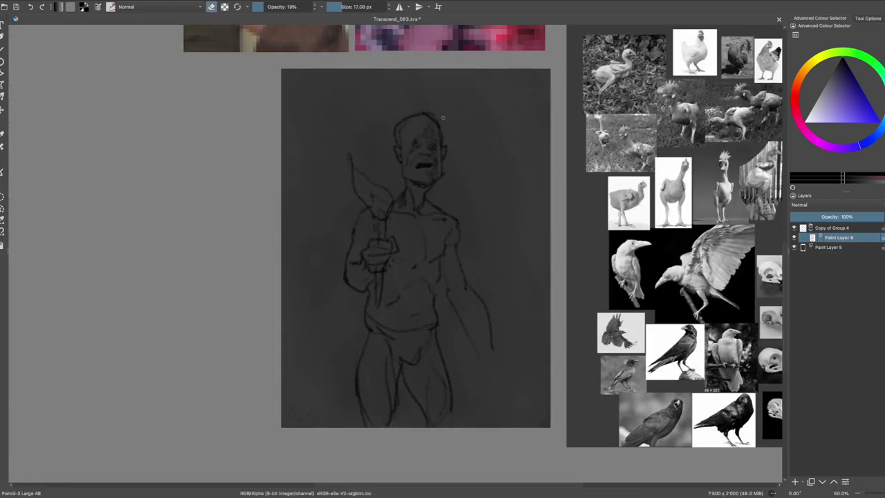
pyautogui.moveTo(398, 169); pyautogui.dragTo(396, 200)
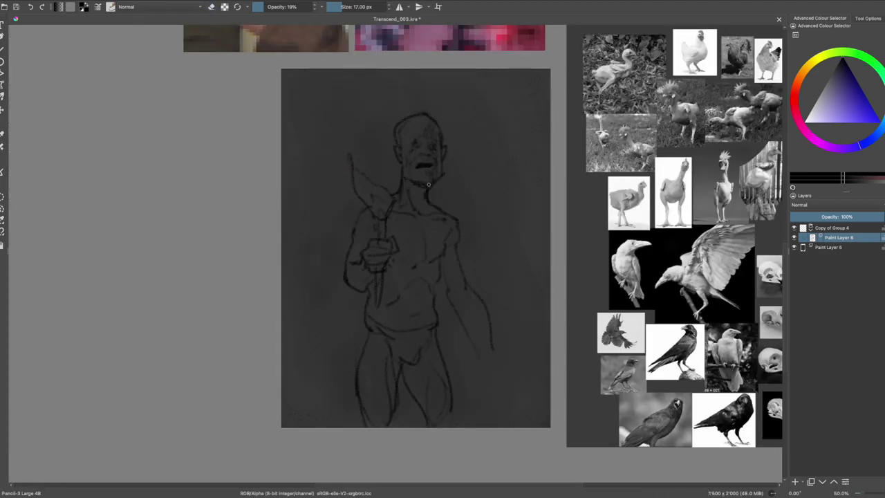
pyautogui.press('m')
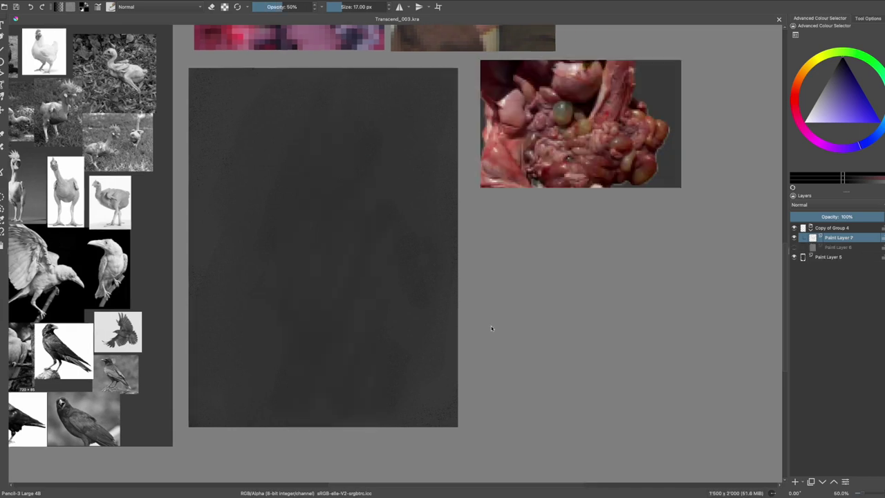
# - Draw a rough circle and fill its interior using a contiguous selection
pyautogui.moveTo(306, 108)
pyautogui.mouseDown()
pyautogui.moveTo(405, 207)
pyautogui.moveTo(305, 108)
pyautogui.mouseUp()
pyautogui.hotkey('ctrl', 'w')
pyautogui.click(426, 170)
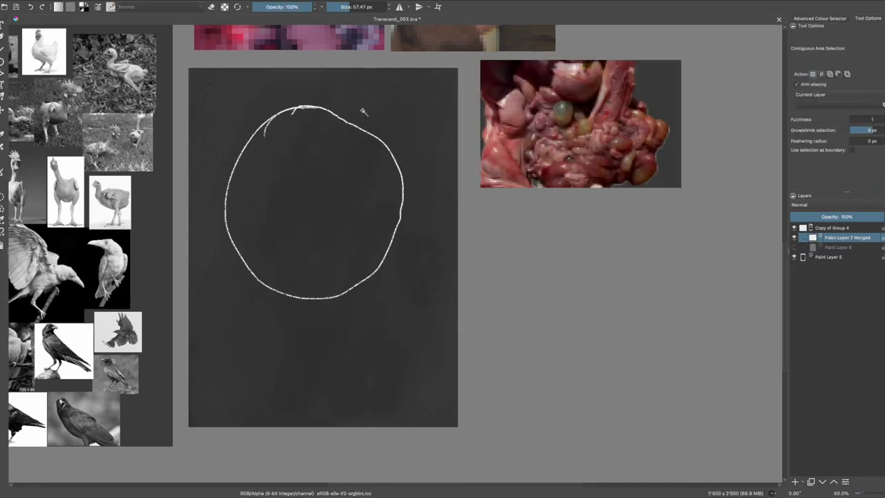
pyautogui.press('b')
pyautogui.rightClick(277, 174)
pyautogui.hotkey('shift', 'BackSpace')
# - On a new layer, paint a thin grainy Pencil 4B rim and soft inner shading around the circle
pyautogui.hotkey('ctrl', 'shift', 'n')
pyautogui.press('Return')
pyautogui.moveTo(239, 180)
pyautogui.mouseDown()
pyautogui.moveTo(309, 103)
pyautogui.moveTo(346, 237)
pyautogui.mouseUp()
pyautogui.hotkey('ctrl', 'z')
pyautogui.moveTo(367, 168); pyautogui.dragTo(362, 256)
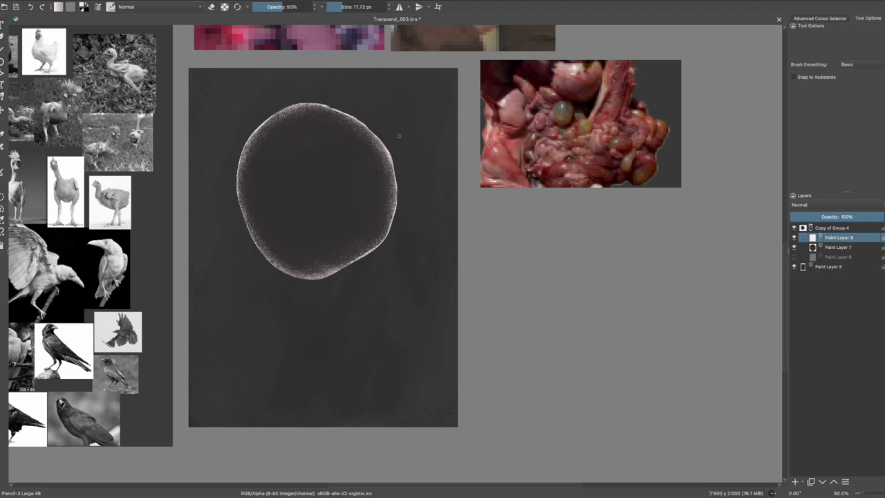
pyautogui.moveTo(383, 173)
pyautogui.mouseDown()
pyautogui.moveTo(238, 227)
pyautogui.moveTo(359, 113)
pyautogui.mouseUp()
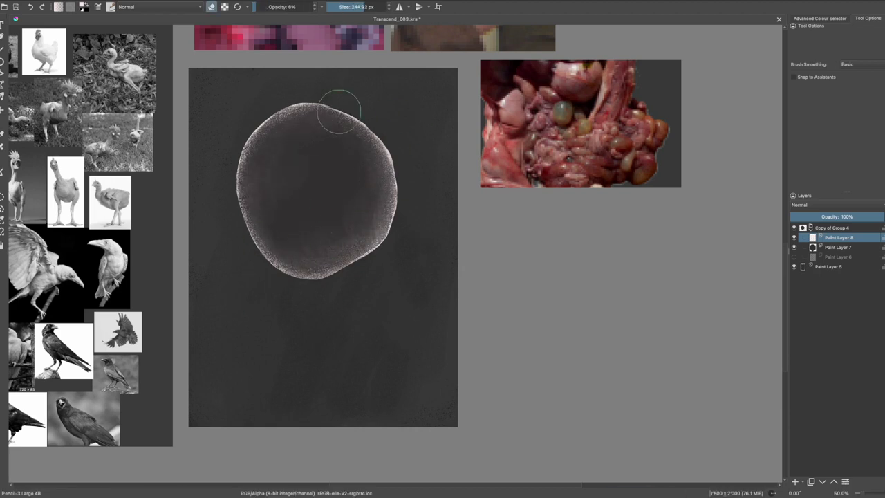
pyautogui.moveTo(392, 175); pyautogui.dragTo(395, 200)
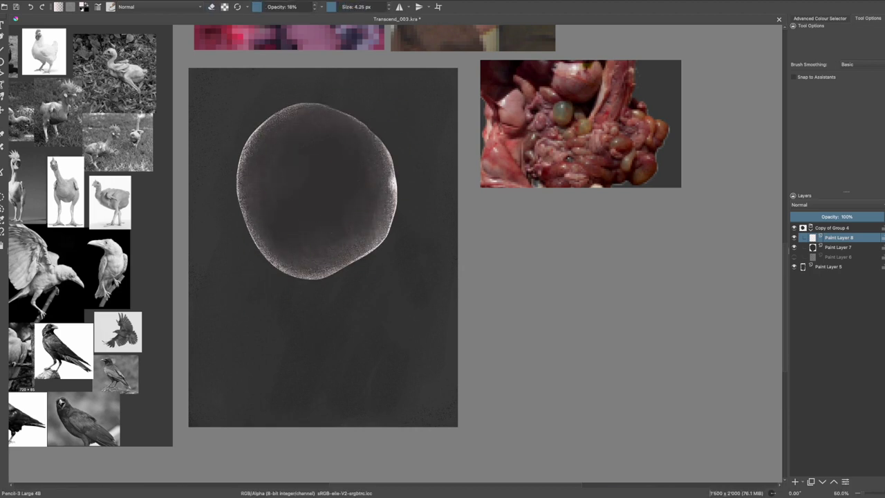
pyautogui.moveTo(304, 201); pyautogui.dragTo(326, 196)
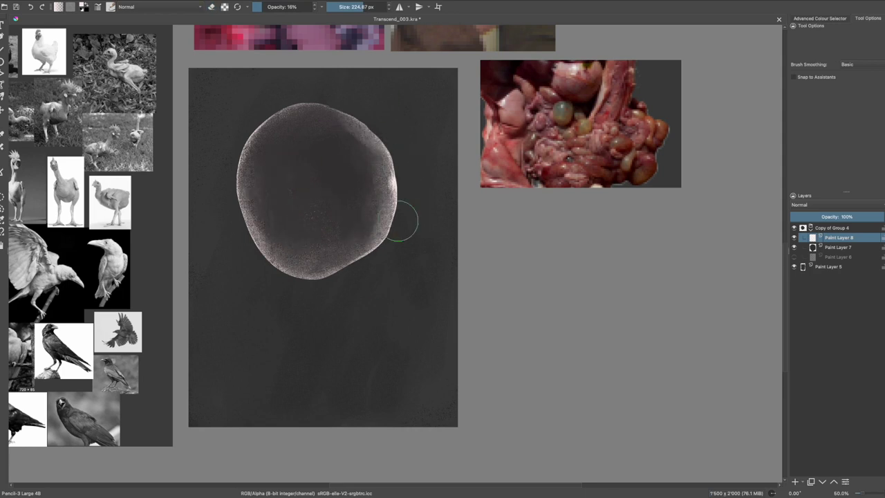
# - Duplicate the rim layer and transform the oval larger to fill more of the canvas
pyautogui.hotkey('ctrl', 'j')
pyautogui.hotkey('ctrl', 't')
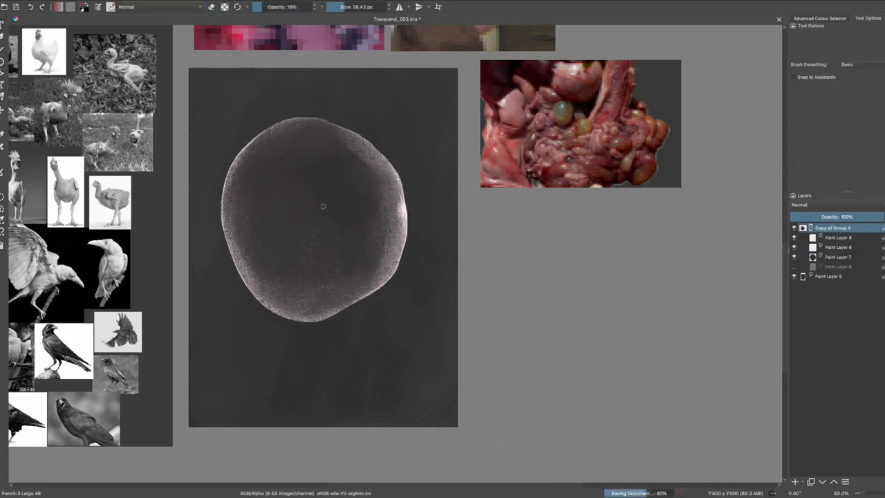
pyautogui.moveTo(304, 142)
pyautogui.mouseDown()
pyautogui.moveTo(345, 154)
pyautogui.moveTo(297, 263)
pyautogui.moveTo(273, 221)
pyautogui.moveTo(277, 283)
pyautogui.mouseUp()
# - Paint a red curled shape inside the oval, then undo it entirely
pyautogui.moveTo(353, 169); pyautogui.dragTo(325, 291)
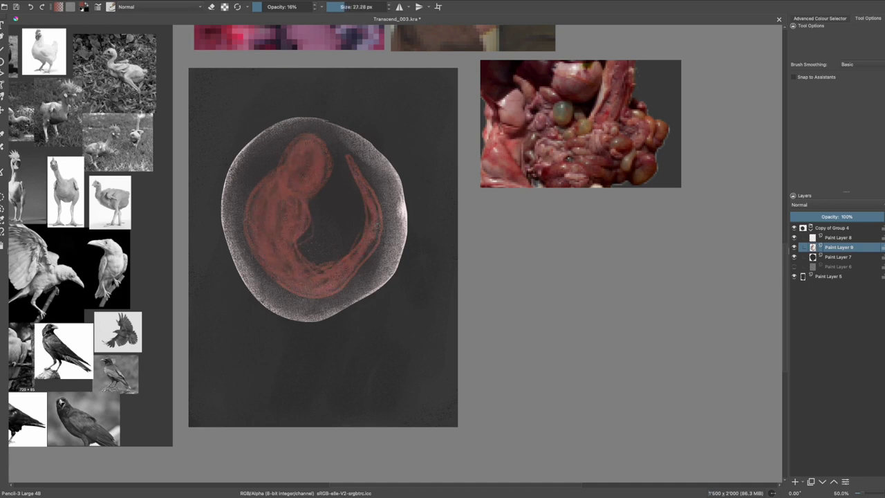
pyautogui.hotkey('ctrl', 'z')
pyautogui.moveTo(263, 152)
pyautogui.mouseDown()
pyautogui.moveTo(325, 207)
pyautogui.moveTo(304, 207)
pyautogui.moveTo(290, 166)
pyautogui.moveTo(270, 201)
pyautogui.moveTo(304, 197)
pyautogui.mouseUp()
pyautogui.press('e')
pyautogui.press('e')
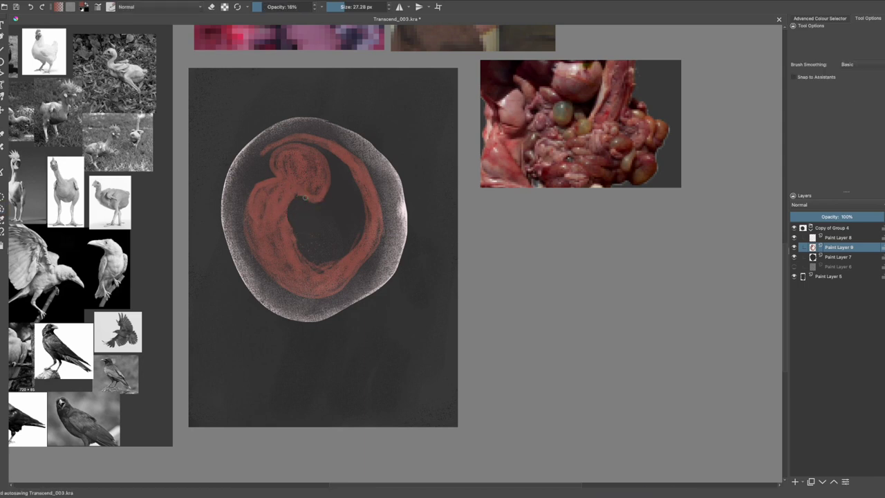
pyautogui.hotkey('ctrl', 'z')
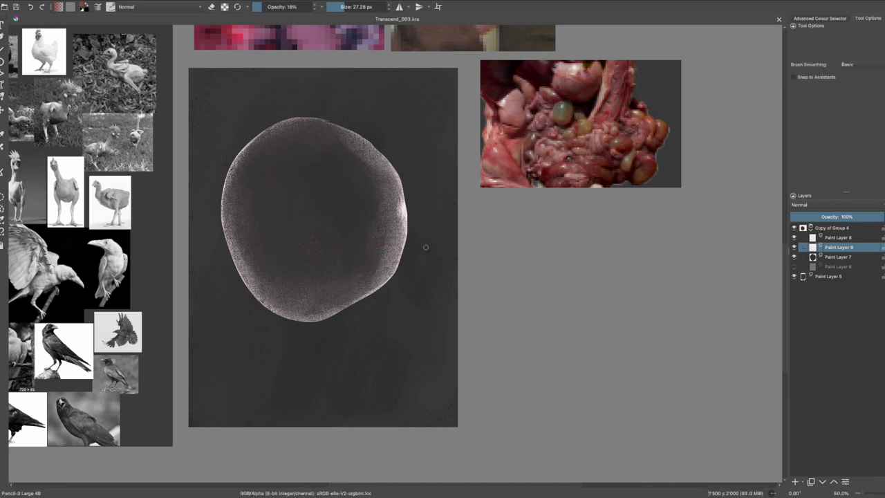
# - With a smaller brush, sketch a small face near the oval's top with a chin line, and save
pyautogui.press('[')
pyautogui.moveTo(322, 148)
pyautogui.mouseDown()
pyautogui.moveTo(315, 174)
pyautogui.moveTo(326, 188)
pyautogui.moveTo(313, 191)
pyautogui.mouseUp()
pyautogui.press('[')
pyautogui.press('[')
pyautogui.press('[')
pyautogui.press('+')
pyautogui.hotkey('ctrl', 's')
pyautogui.moveTo(296, 159); pyautogui.dragTo(317, 173)
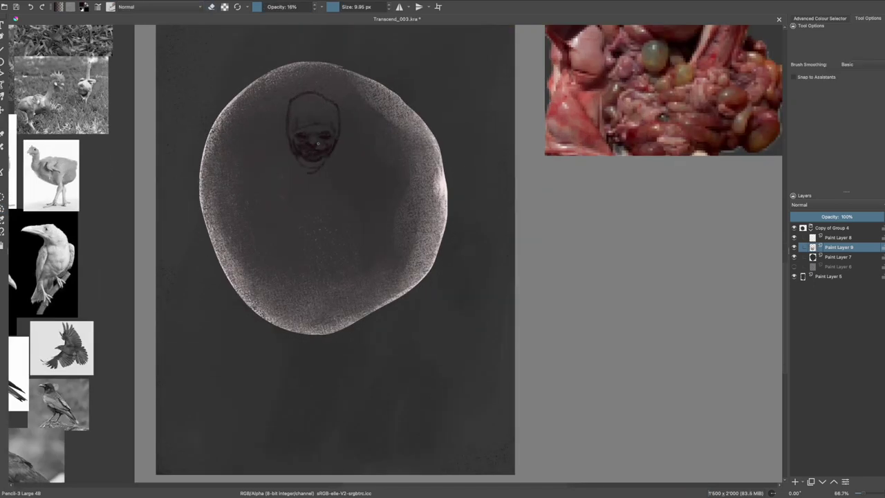
# - Darken the face's features and sketch the neck, shoulders and folded arm below the head
pyautogui.press('[')
pyautogui.hotkey('ctrl', 'z')
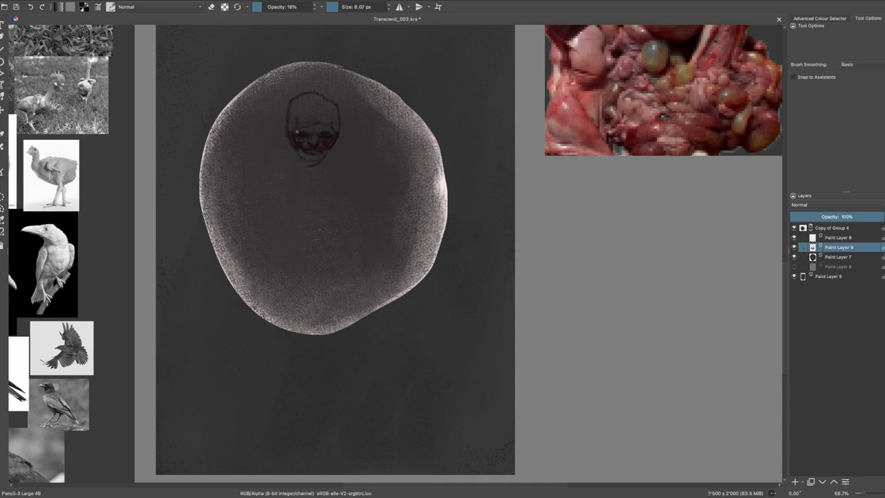
pyautogui.moveTo(290, 148); pyautogui.dragTo(300, 137)
pyautogui.press('[')
pyautogui.press('[')
pyautogui.moveTo(335, 154); pyautogui.dragTo(354, 170)
pyautogui.moveTo(280, 148)
pyautogui.mouseDown()
pyautogui.moveTo(270, 202)
pyautogui.moveTo(315, 206)
pyautogui.mouseUp()
pyautogui.moveTo(285, 195); pyautogui.dragTo(319, 192)
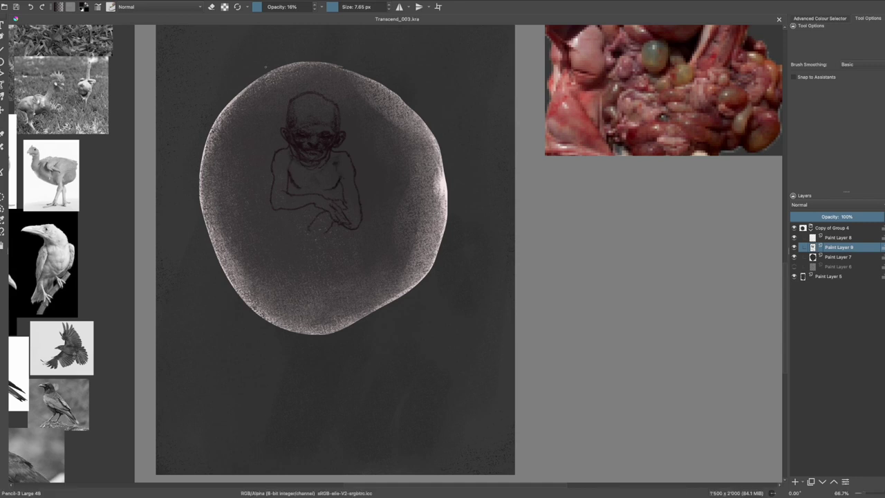
pyautogui.moveTo(321, 238); pyautogui.dragTo(317, 250)
pyautogui.hotkey('ctrl', 's')
pyautogui.click(337, 186)
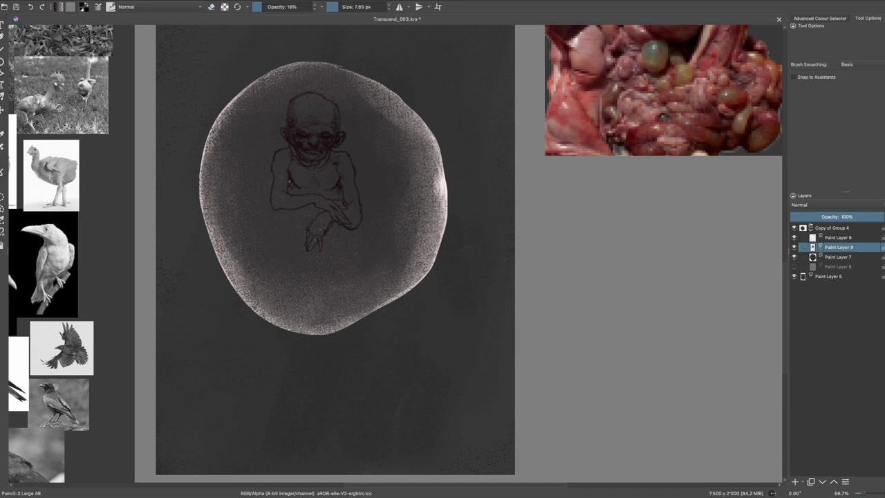
# - Darken the domed head outline and hatch shading on the left arm and right torso
pyautogui.press('o')
pyautogui.press('o')
pyautogui.press('o')
pyautogui.moveTo(283, 102); pyautogui.dragTo(286, 126)
pyautogui.press(']')
pyautogui.press(']')
pyautogui.press('e')
pyautogui.hotkey('ctrl', 's')
pyautogui.press('[')
pyautogui.press('[')
pyautogui.press('[')
pyautogui.press('e')
pyautogui.moveTo(287, 172); pyautogui.dragTo(285, 191)
pyautogui.moveTo(344, 201); pyautogui.dragTo(344, 188)
pyautogui.press('e')
pyautogui.press(']')
pyautogui.press('e')
pyautogui.moveTo(289, 179); pyautogui.dragTo(290, 186)
pyautogui.hotkey('ctrl', 's')
# - Try erasing around the lower arm and adding a side line, undoing both
pyautogui.press(']')
pyautogui.press('e')
pyautogui.press(']')
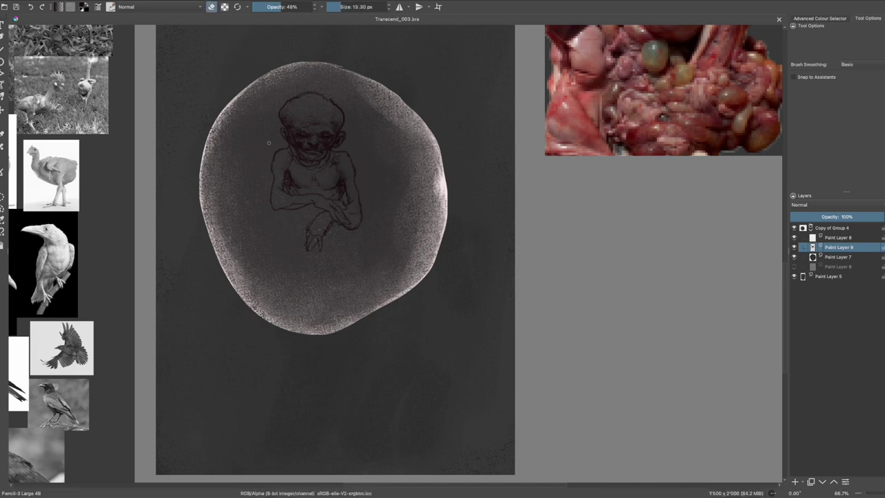
pyautogui.moveTo(285, 195); pyautogui.dragTo(287, 205)
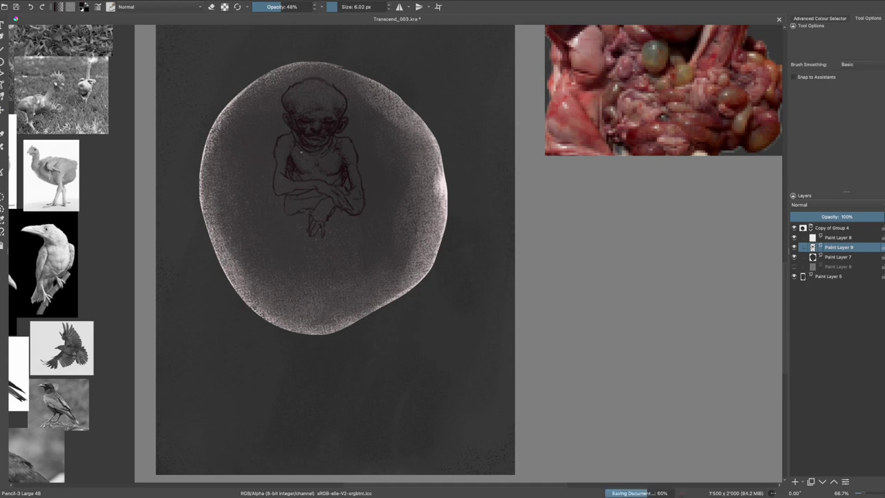
pyautogui.hotkey('ctrl', 'z')
pyautogui.moveTo(365, 176); pyautogui.dragTo(381, 212)
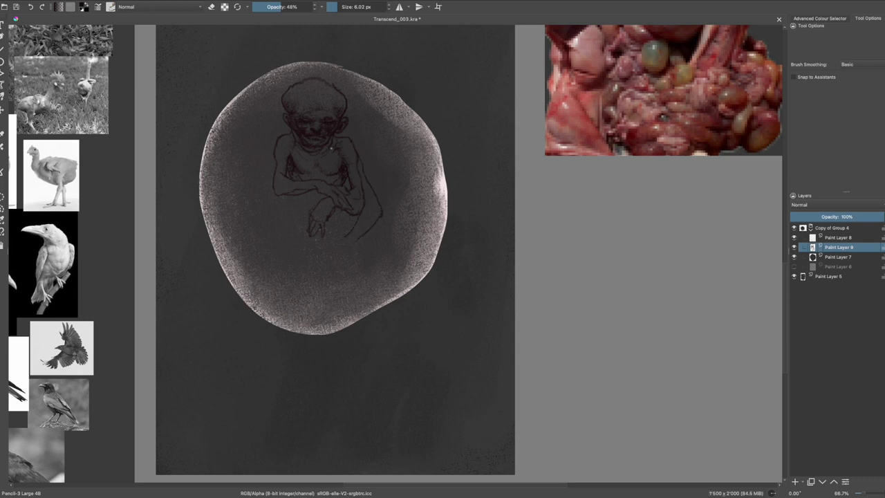
pyautogui.hotkey('ctrl', 'z')
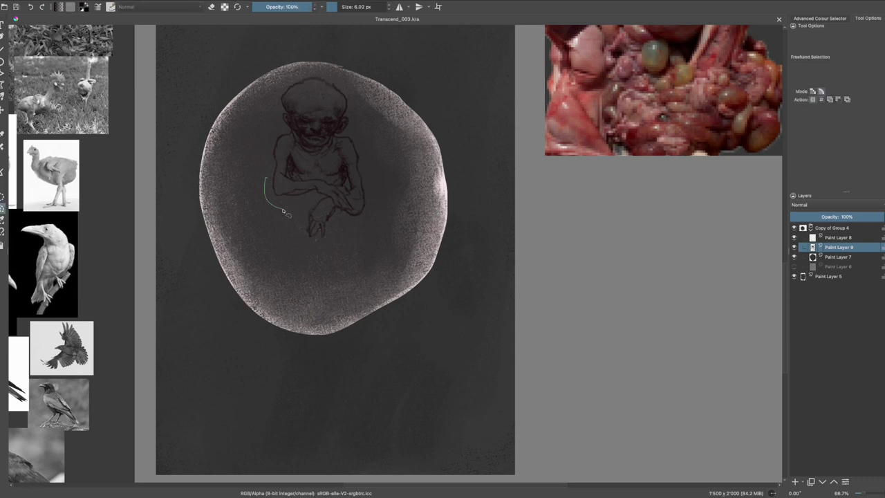
# - Try strokes for the lower arms and legs, undoing the unsatisfactory ones
pyautogui.click(299, 135)
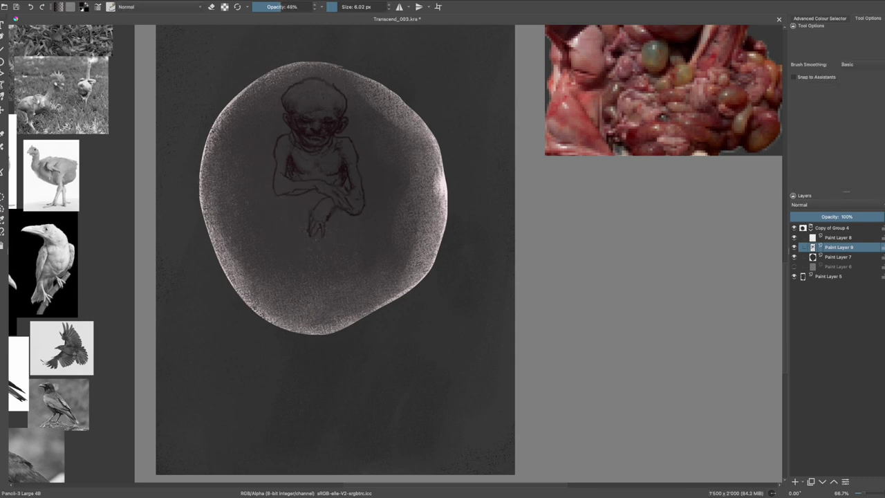
pyautogui.press(']')
pyautogui.moveTo(282, 200); pyautogui.dragTo(282, 218)
pyautogui.hotkey('ctrl', 'z')
pyautogui.hotkey('ctrl', 'z')
pyautogui.click(292, 200)
pyautogui.moveTo(301, 219); pyautogui.dragTo(269, 209)
pyautogui.hotkey('ctrl', 'z')
pyautogui.hotkey('ctrl', 'z')
pyautogui.press(']')
pyautogui.moveTo(284, 207); pyautogui.dragTo(278, 243)
pyautogui.moveTo(339, 214); pyautogui.dragTo(322, 278)
pyautogui.hotkey('ctrl', 'z')
pyautogui.hotkey('ctrl', 'z')
pyautogui.hotkey('ctrl', 'z')
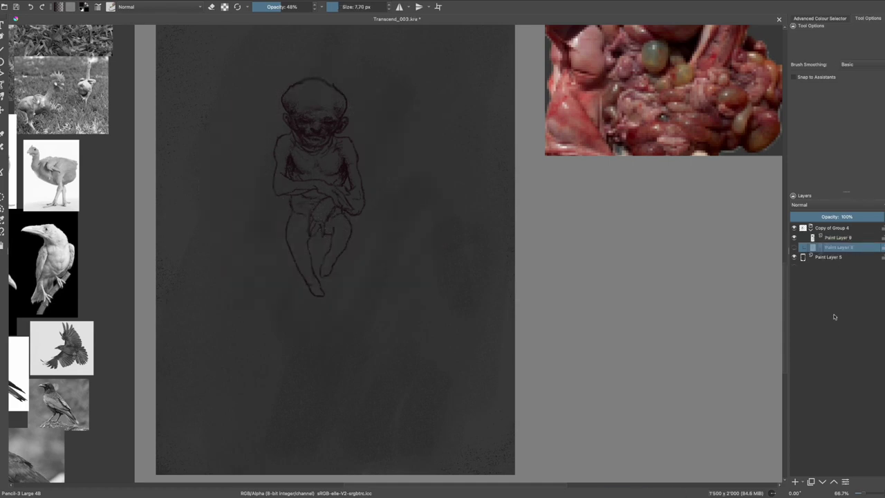
pyautogui.hotkey('ctrl', 'z')
pyautogui.hotkey('ctrl', 'z')
# - Delete the selected lower body and rotate the torso and arm down-left with a transform
pyautogui.press('e')
pyautogui.press('e')
pyautogui.press('e')
pyautogui.hotkey('ctrl', 's')
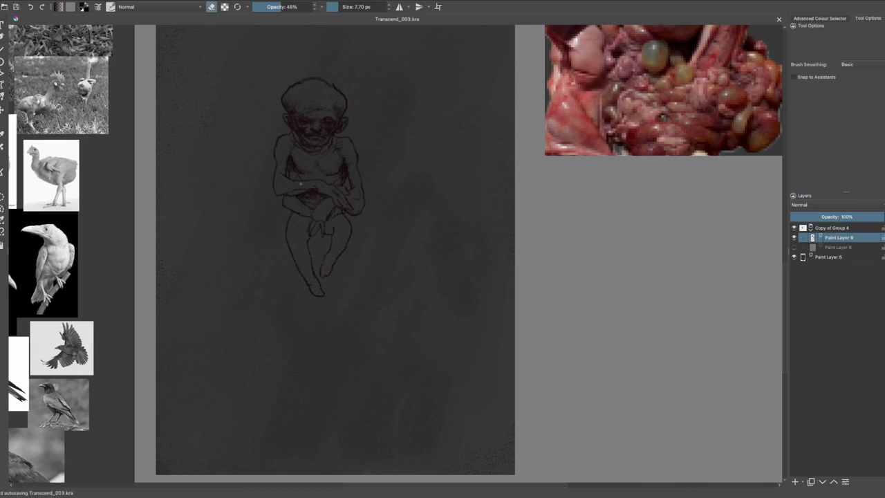
pyautogui.moveTo(303, 175); pyautogui.dragTo(355, 163)
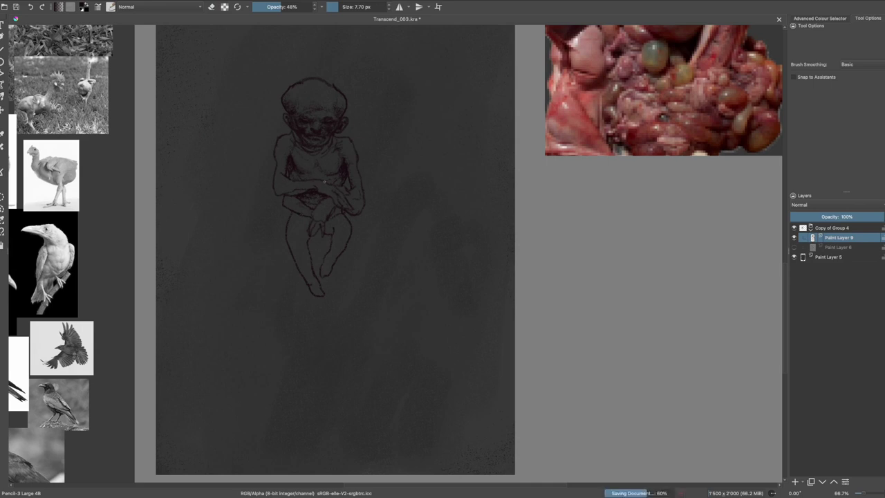
pyautogui.moveTo(365, 208); pyautogui.dragTo(360, 202)
pyautogui.press('Delete')
pyautogui.hotkey('ctrl', 's')
pyautogui.moveTo(267, 126); pyautogui.dragTo(268, 125)
pyautogui.hotkey('ctrl', 't')
pyautogui.moveTo(374, 207); pyautogui.dragTo(325, 249)
pyautogui.press('Return')
pyautogui.hotkey('ctrl', 'shift', 'a')
pyautogui.press('b')
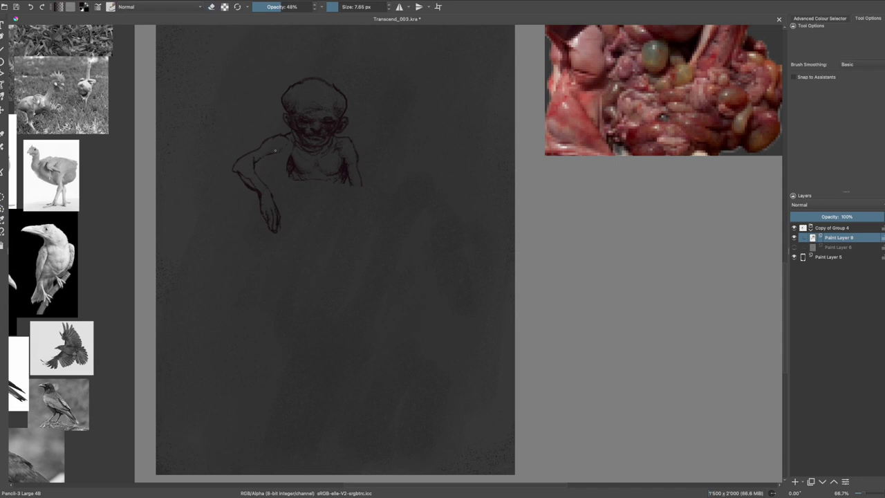
# - Darken the chest shading and sketch new strokes for the left arm
pyautogui.moveTo(287, 172); pyautogui.dragTo(298, 159)
pyautogui.hotkey('ctrl', 'z')
pyautogui.hotkey('ctrl', 'z')
pyautogui.hotkey('ctrl', 'z')
pyautogui.hotkey('ctrl', 'z')
pyautogui.hotkey('ctrl', 'z')
pyautogui.hotkey('ctrl', 'z')
pyautogui.hotkey('ctrl', 'z')
pyautogui.moveTo(275, 171); pyautogui.dragTo(257, 246)
pyautogui.moveTo(280, 188); pyautogui.dragTo(271, 258)
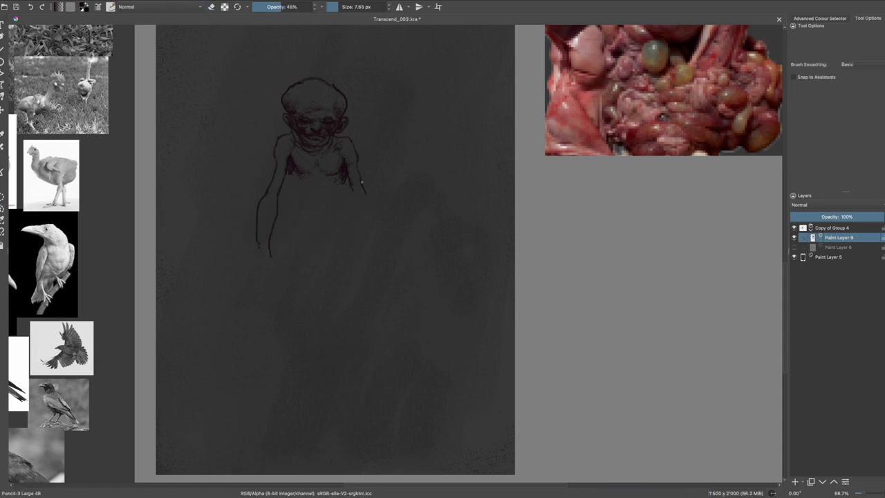
# - Paste the folded arm as a new layer, transform it, and redraw the left-arm contour
pyautogui.hotkey('ctrl', 'z')
pyautogui.hotkey('ctrl', 'z')
pyautogui.hotkey('ctrl', 't')
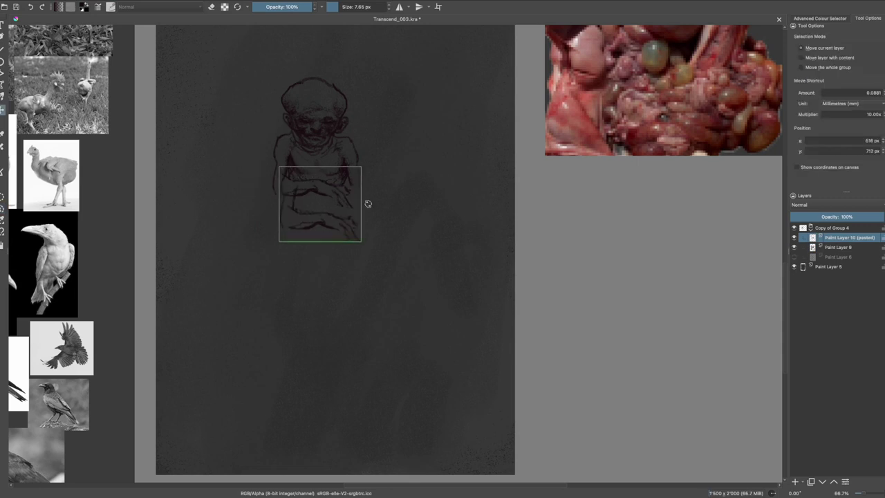
pyautogui.hotkey('ctrl', 'v')
pyautogui.moveTo(339, 190); pyautogui.dragTo(296, 191)
pyautogui.moveTo(275, 138); pyautogui.dragTo(257, 241)
pyautogui.press('e')
pyautogui.press('[')
pyautogui.press('e')
pyautogui.hotkey('ctrl', 's')
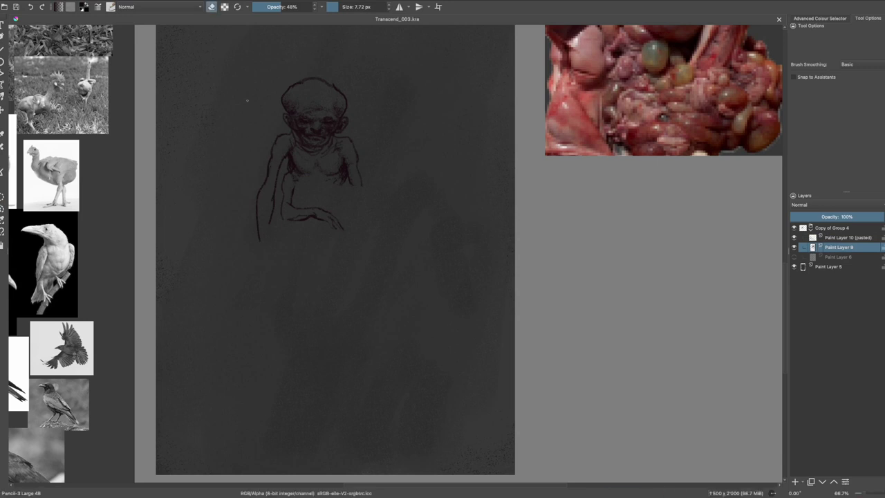
pyautogui.press('pageup')
pyautogui.hotkey('ctrl', 't')
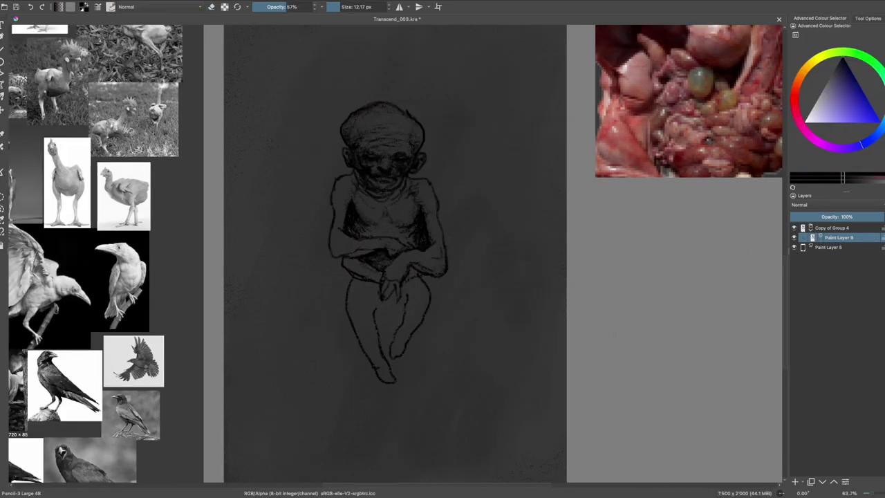
# - Cut away the old legs with a freehand selection and erase stray marks near the hands and arm
pyautogui.moveTo(453, 300); pyautogui.dragTo(350, 273)
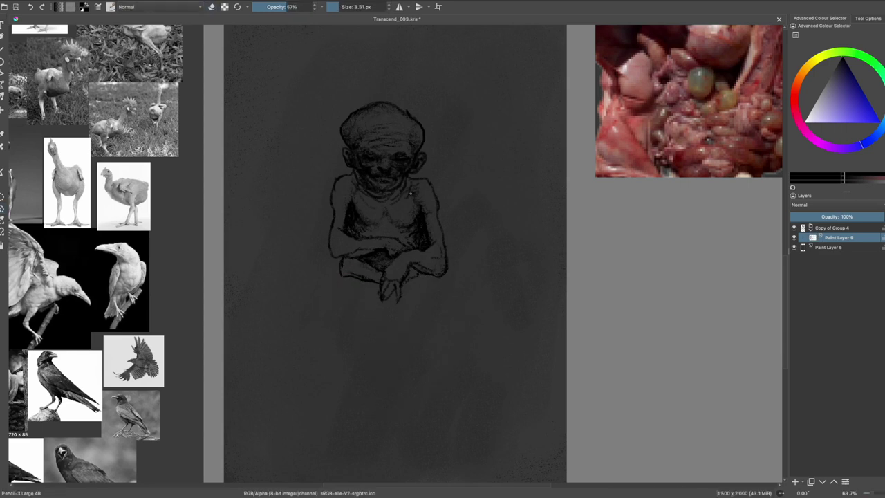
pyautogui.press('e')
pyautogui.moveTo(414, 291)
pyautogui.mouseDown()
pyautogui.moveTo(421, 307)
pyautogui.moveTo(398, 273)
pyautogui.mouseUp()
pyautogui.moveTo(386, 304); pyautogui.dragTo(366, 326)
pyautogui.hotkey('ctrl', 'z')
pyautogui.press('e')
pyautogui.moveTo(426, 231); pyautogui.dragTo(423, 249)
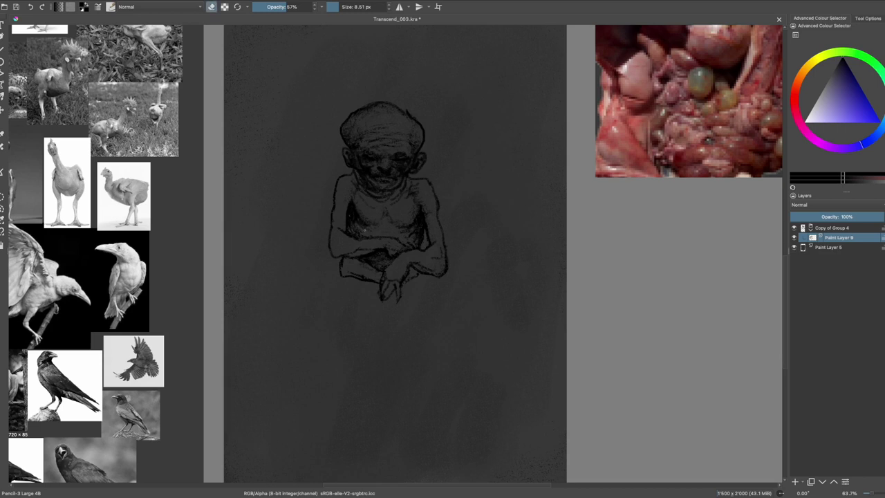
pyautogui.press('e')
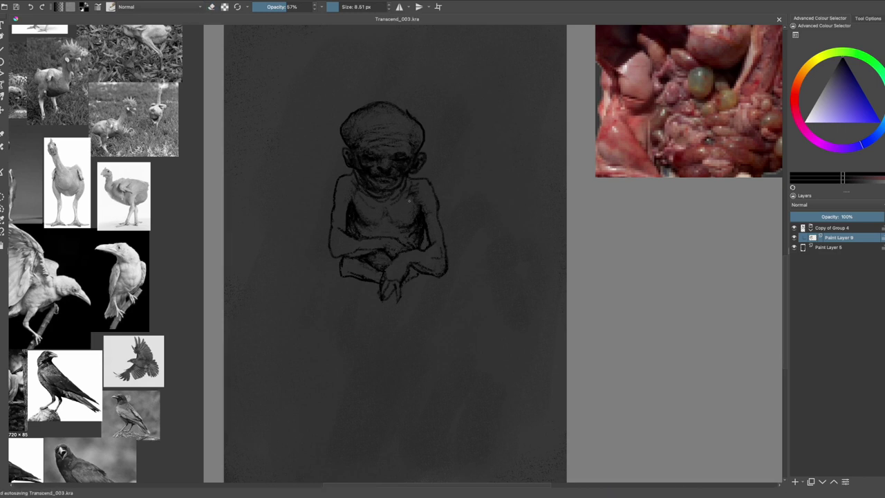
# - Sketch the outline of the lower body, legs and feet below the folded arms
pyautogui.moveTo(352, 280)
pyautogui.mouseDown()
pyautogui.moveTo(356, 324)
pyautogui.moveTo(397, 347)
pyautogui.mouseUp()
pyautogui.moveTo(423, 284)
pyautogui.mouseDown()
pyautogui.moveTo(415, 332)
pyautogui.moveTo(408, 301)
pyautogui.moveTo(377, 338)
pyautogui.mouseUp()
pyautogui.moveTo(373, 317); pyautogui.dragTo(382, 359)
pyautogui.press('e')
pyautogui.press('e')
pyautogui.moveTo(387, 345); pyautogui.dragTo(386, 355)
pyautogui.press('e')
# - Erase and redraw the feet strokes below the figure, then save the document
pyautogui.press('e')
pyautogui.moveTo(373, 311); pyautogui.dragTo(380, 338)
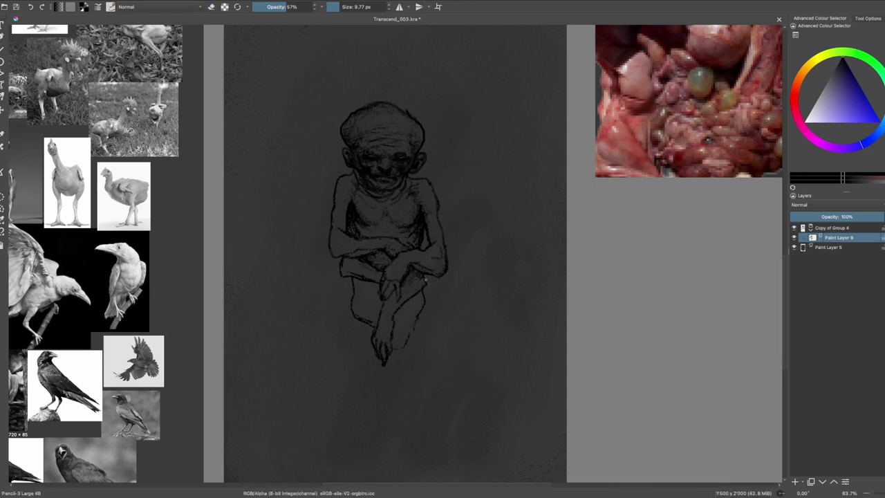
pyautogui.press('e')
pyautogui.moveTo(425, 280); pyautogui.dragTo(380, 363)
pyautogui.press('e')
pyautogui.press('e')
pyautogui.moveTo(377, 325)
pyautogui.mouseDown()
pyautogui.moveTo(387, 349)
pyautogui.moveTo(378, 351)
pyautogui.moveTo(389, 348)
pyautogui.moveTo(372, 336)
pyautogui.moveTo(379, 341)
pyautogui.moveTo(367, 425)
pyautogui.mouseUp()
pyautogui.press('e')
pyautogui.press('e')
pyautogui.press('e')
pyautogui.hotkey('ctrl', 's')
# - Try several shorter lower-leg and foot strokes, undoing until the straight lower-leg lines work
pyautogui.moveTo(358, 363)
pyautogui.mouseDown()
pyautogui.moveTo(370, 413)
pyautogui.moveTo(412, 470)
pyautogui.mouseUp()
pyautogui.hotkey('ctrl', 'z')
pyautogui.moveTo(351, 320)
pyautogui.mouseDown()
pyautogui.moveTo(336, 369)
pyautogui.moveTo(421, 470)
pyautogui.mouseUp()
pyautogui.hotkey('ctrl', 'z')
pyautogui.moveTo(377, 356); pyautogui.dragTo(343, 408)
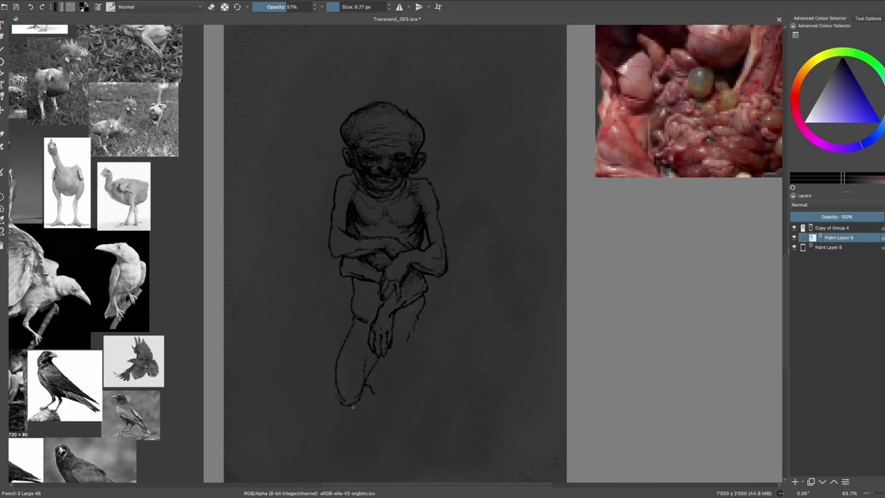
pyautogui.hotkey('ctrl', 'z')
pyautogui.moveTo(325, 387); pyautogui.dragTo(339, 435)
pyautogui.hotkey('ctrl', 'z')
pyautogui.hotkey('ctrl', 'z')
pyautogui.moveTo(378, 356); pyautogui.dragTo(387, 401)
pyautogui.hotkey('ctrl', 'z')
pyautogui.hotkey('ctrl', 'z')
pyautogui.hotkey('ctrl', 'z')
pyautogui.moveTo(354, 320); pyautogui.dragTo(349, 433)
# - Rework the lower-leg lines, discarding failed attempts, and retouch them with a smaller brush
pyautogui.moveTo(373, 354); pyautogui.dragTo(367, 428)
pyautogui.moveTo(342, 382); pyautogui.dragTo(368, 470)
pyautogui.hotkey('ctrl', 'z')
pyautogui.hotkey('ctrl', 'z')
pyautogui.hotkey('ctrl', 'z')
pyautogui.moveTo(352, 318); pyautogui.dragTo(306, 357)
pyautogui.moveTo(372, 356); pyautogui.dragTo(311, 385)
pyautogui.hotkey('ctrl', 'z')
pyautogui.hotkey('ctrl', 'z')
pyautogui.moveTo(338, 322); pyautogui.dragTo(429, 319)
pyautogui.hotkey('ctrl', 'z')
pyautogui.moveTo(353, 280); pyautogui.dragTo(363, 314)
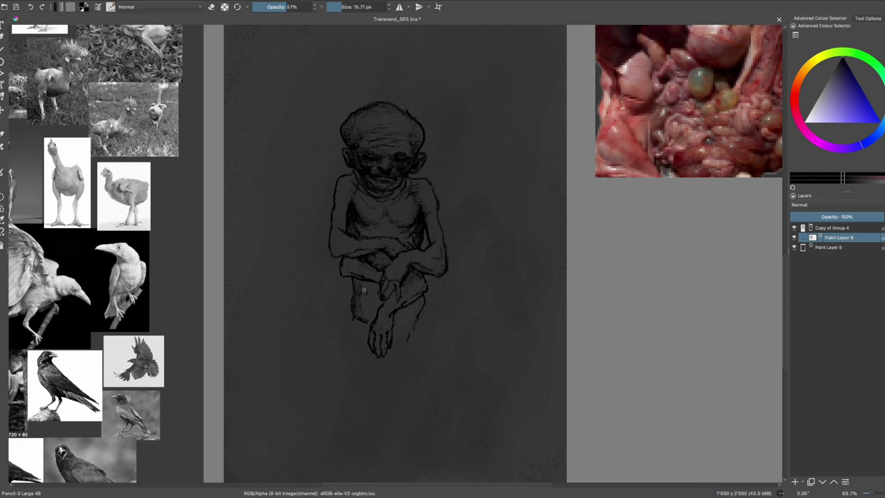
pyautogui.press('[')
pyautogui.press('[')
pyautogui.press('[')
pyautogui.moveTo(354, 318); pyautogui.dragTo(346, 357)
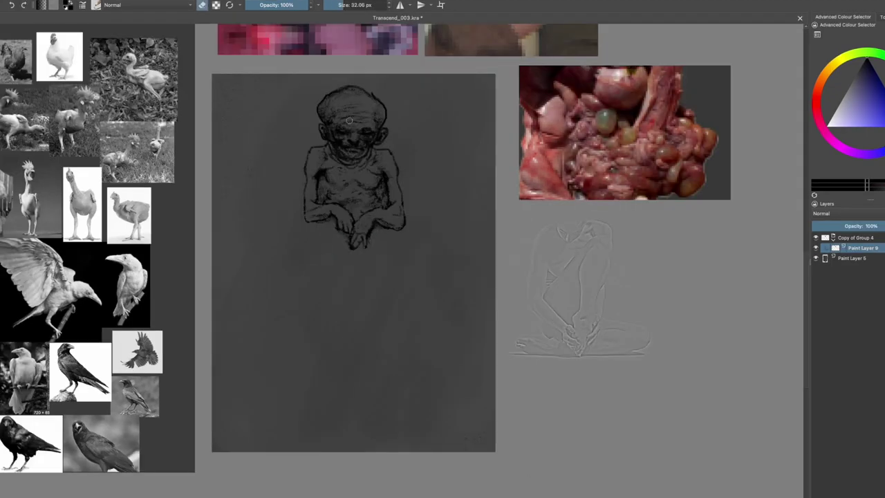
# - Erase the lower body and the hands at the bottom of the figure
pyautogui.press('e')
pyautogui.moveTo(365, 247)
pyautogui.mouseDown()
pyautogui.moveTo(405, 184)
pyautogui.moveTo(358, 160)
pyautogui.mouseUp()
pyautogui.press('e')
pyautogui.press(']')
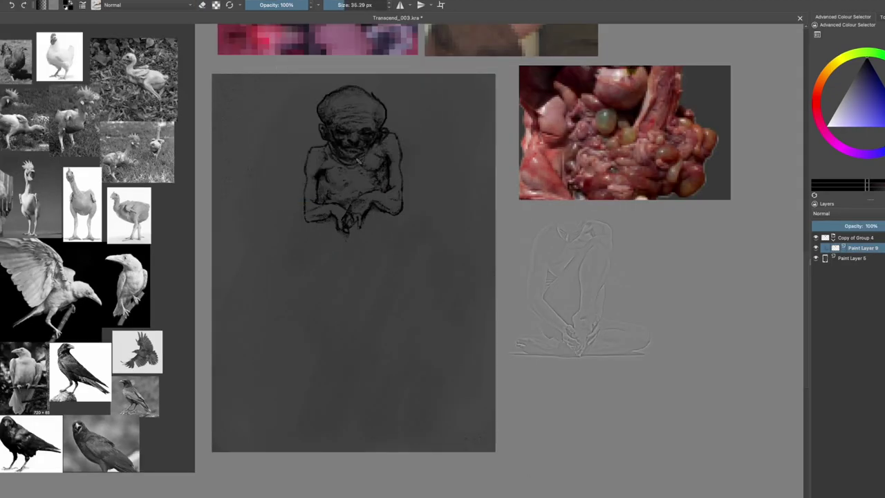
pyautogui.press('/')
pyautogui.press(']')
pyautogui.press(']')
pyautogui.press(']')
pyautogui.press('e')
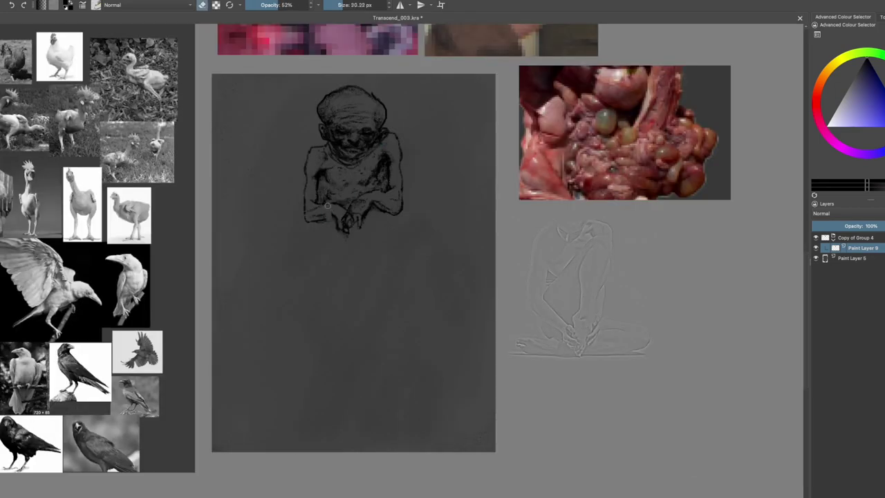
pyautogui.moveTo(346, 221); pyautogui.dragTo(387, 207)
pyautogui.press('e')
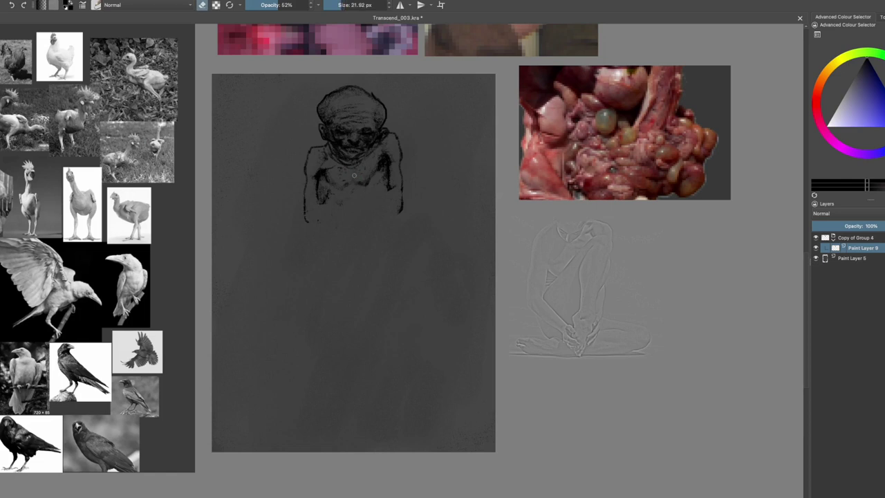
# - Draw long curved leg lines below the figure, save, and nudge the right arm contour inward
pyautogui.moveTo(377, 186); pyautogui.dragTo(311, 261)
pyautogui.moveTo(360, 200); pyautogui.dragTo(336, 311)
pyautogui.moveTo(383, 199); pyautogui.dragTo(352, 299)
pyautogui.hotkey('ctrl', 'z')
pyautogui.hotkey('ctrl', 'z')
pyautogui.moveTo(306, 225); pyautogui.dragTo(334, 295)
pyautogui.moveTo(361, 204); pyautogui.dragTo(338, 307)
pyautogui.moveTo(375, 207); pyautogui.dragTo(351, 307)
pyautogui.hotkey('ctrl', 's')
pyautogui.moveTo(399, 133); pyautogui.dragTo(391, 211)
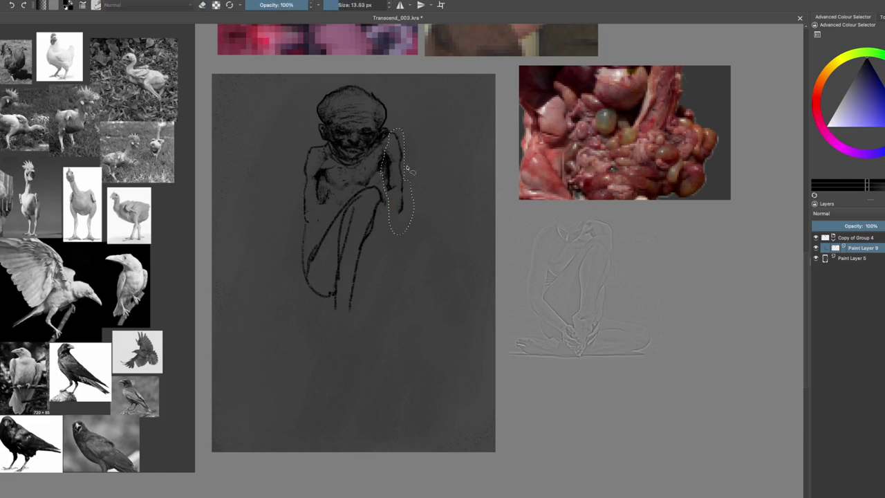
# - At lower opacity, extend the leg lines into dark feet and mirror the view to check proportions
pyautogui.click(279, 5)
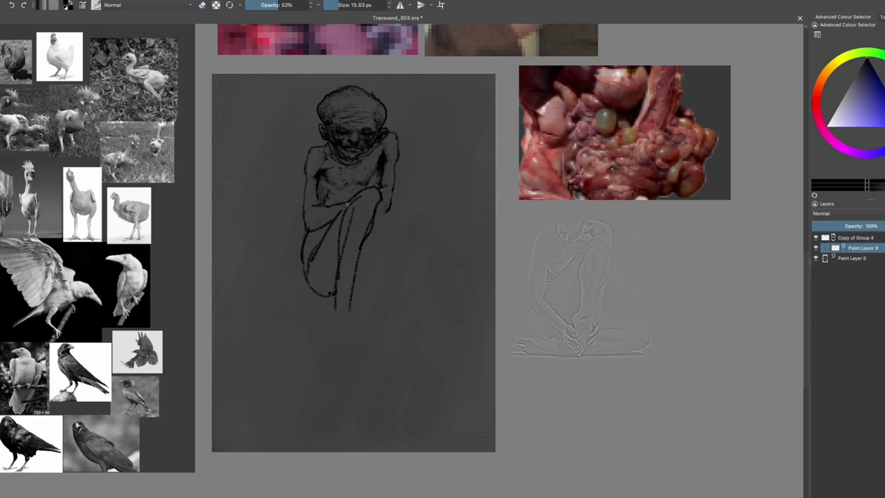
pyautogui.moveTo(336, 293); pyautogui.dragTo(332, 349)
pyautogui.moveTo(353, 290); pyautogui.dragTo(346, 330)
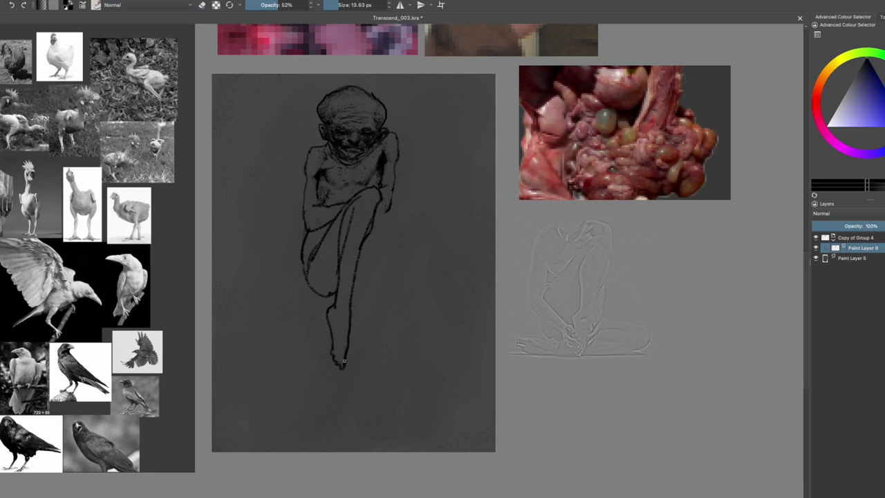
pyautogui.hotkey('ctrl', 'z')
pyautogui.moveTo(349, 361); pyautogui.dragTo(335, 398)
pyautogui.moveTo(333, 354); pyautogui.dragTo(342, 377)
pyautogui.moveTo(333, 297); pyautogui.dragTo(329, 335)
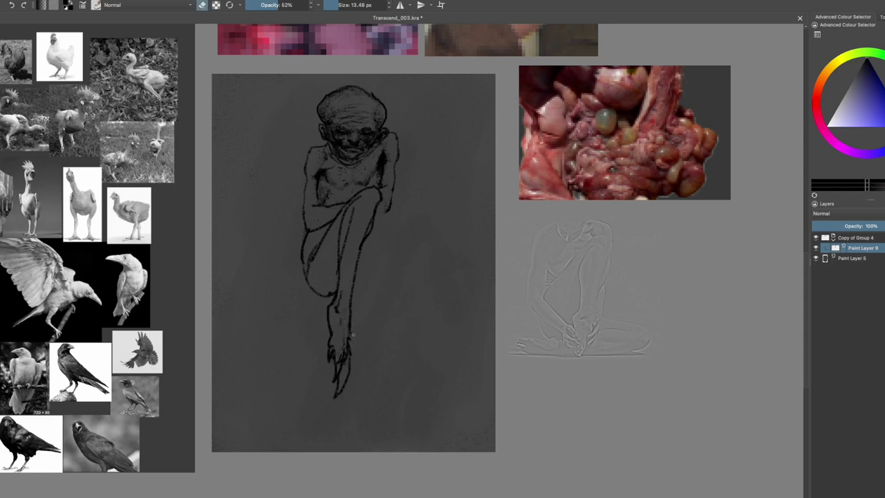
pyautogui.press('m')
pyautogui.press('m')
pyautogui.hotkey('ctrl', 's')
# - Try sketching a raised thigh and shin ending in a foot, then restore full opacity
pyautogui.moveTo(318, 249); pyautogui.dragTo(352, 290)
pyautogui.moveTo(317, 207); pyautogui.dragTo(363, 298)
pyautogui.hotkey('ctrl', 'z')
pyautogui.hotkey('ctrl', 'z')
pyautogui.moveTo(371, 217); pyautogui.dragTo(413, 313)
pyautogui.moveTo(378, 281); pyautogui.dragTo(414, 328)
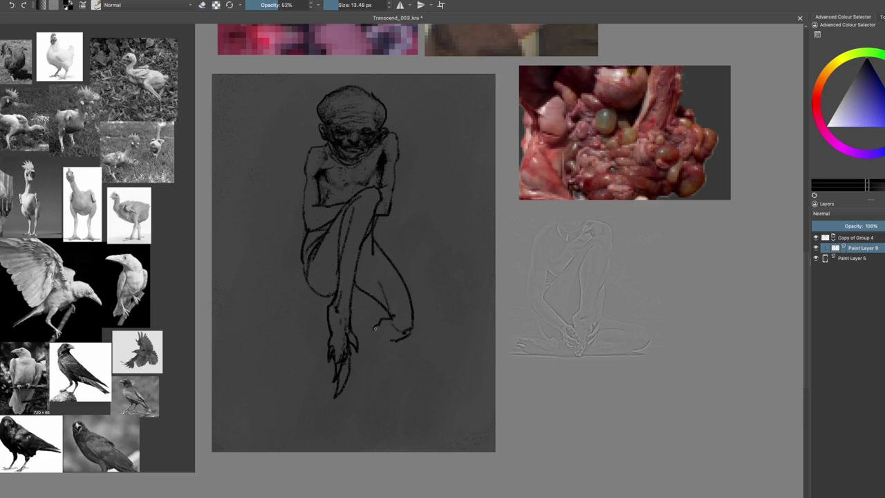
pyautogui.hotkey('ctrl', 'z')
pyautogui.hotkey('ctrl', 'z')
pyautogui.moveTo(356, 263); pyautogui.dragTo(397, 290)
pyautogui.moveTo(415, 231); pyautogui.dragTo(352, 324)
pyautogui.press('/')
# - Draw the raised knee and shin and rotate the new leg strokes slightly counter-clockwise
pyautogui.hotkey('ctrl', 'z')
pyautogui.hotkey('ctrl', 'z')
pyautogui.moveTo(373, 250)
pyautogui.mouseDown()
pyautogui.moveTo(457, 285)
pyautogui.moveTo(356, 319)
pyautogui.mouseUp()
# - Refine the knee and shin strokes with the eraser, save, and touch up the chest lines
pyautogui.hotkey('ctrl', 'z')
pyautogui.hotkey('ctrl', 'z')
pyautogui.moveTo(373, 238)
pyautogui.mouseDown()
pyautogui.moveTo(414, 221)
pyautogui.moveTo(362, 311)
pyautogui.mouseUp()
pyautogui.moveTo(383, 233); pyautogui.dragTo(354, 297)
pyautogui.moveTo(405, 201); pyautogui.dragTo(419, 225)
pyautogui.moveTo(361, 307); pyautogui.dragTo(353, 339)
pyautogui.hotkey('ctrl', 't')
pyautogui.moveTo(414, 247); pyautogui.dragTo(407, 240)
pyautogui.press('Return')
pyautogui.moveTo(357, 312); pyautogui.dragTo(374, 348)
pyautogui.hotkey('ctrl', 'z')
pyautogui.press('e')
pyautogui.moveTo(365, 263); pyautogui.dragTo(360, 307)
pyautogui.press('e')
pyautogui.moveTo(387, 225)
pyautogui.mouseDown()
pyautogui.moveTo(360, 305)
pyautogui.moveTo(302, 375)
pyautogui.mouseUp()
pyautogui.press('e')
pyautogui.press('e')
pyautogui.press('e')
pyautogui.moveTo(363, 224); pyautogui.dragTo(366, 283)
pyautogui.press('e')
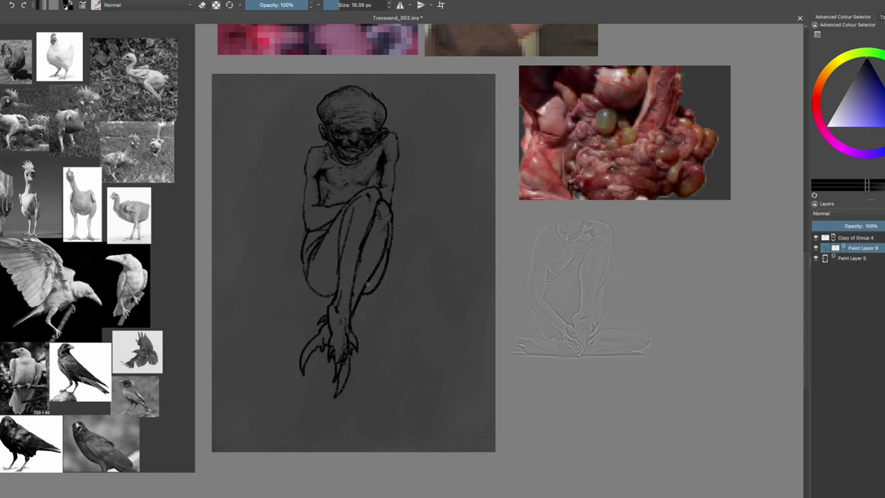
pyautogui.hotkey('ctrl', 's')
pyautogui.moveTo(317, 176); pyautogui.dragTo(337, 175)
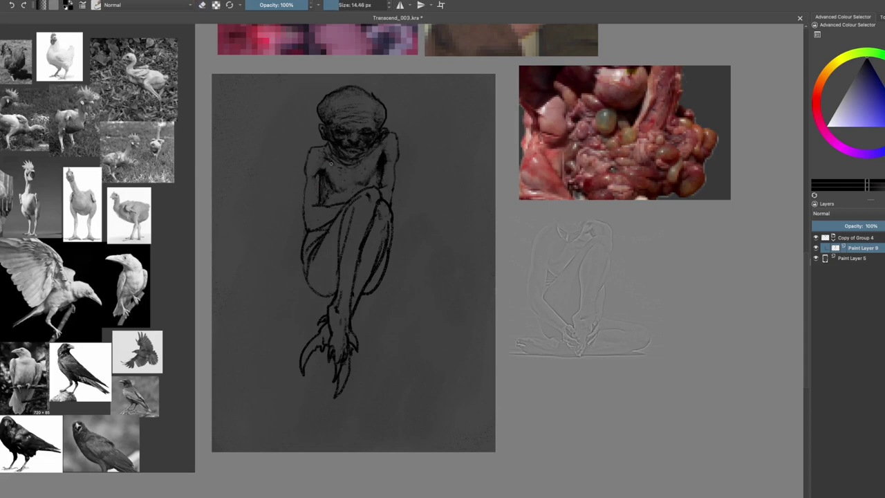
# - Check the drawing mirrored, then shift the sketch slightly down the page
pyautogui.press('m')
pyautogui.press('m')
pyautogui.press('[')
pyautogui.press('t')
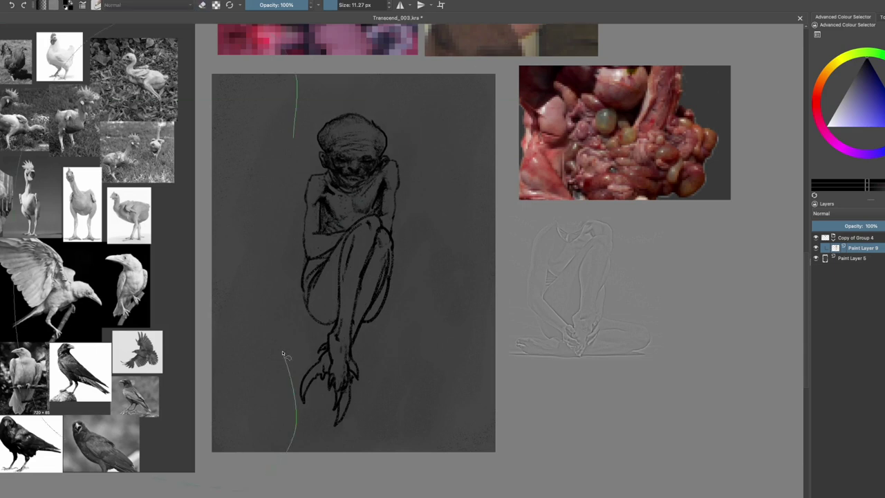
pyautogui.moveTo(366, 205); pyautogui.dragTo(365, 228)
# - Add a new layer, fill the figure's silhouette with a dark tone, and set the brush size
pyautogui.press('Insert')
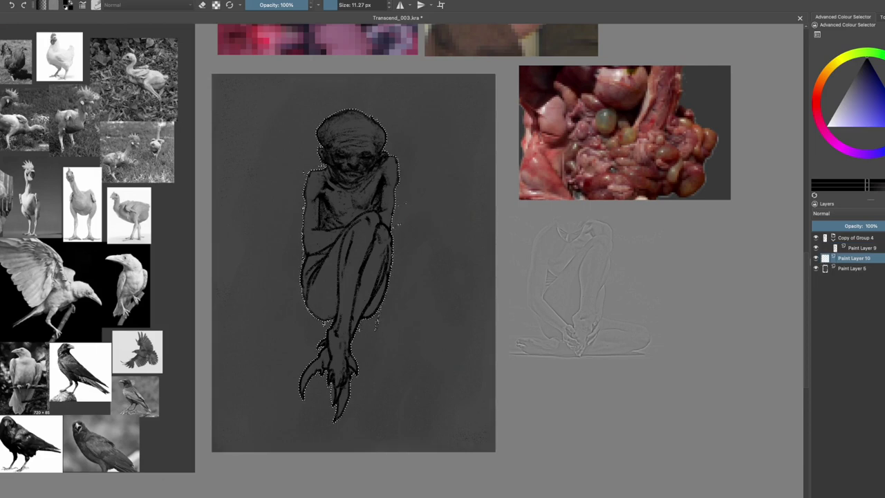
pyautogui.press('BackSpace')
pyautogui.press('e')
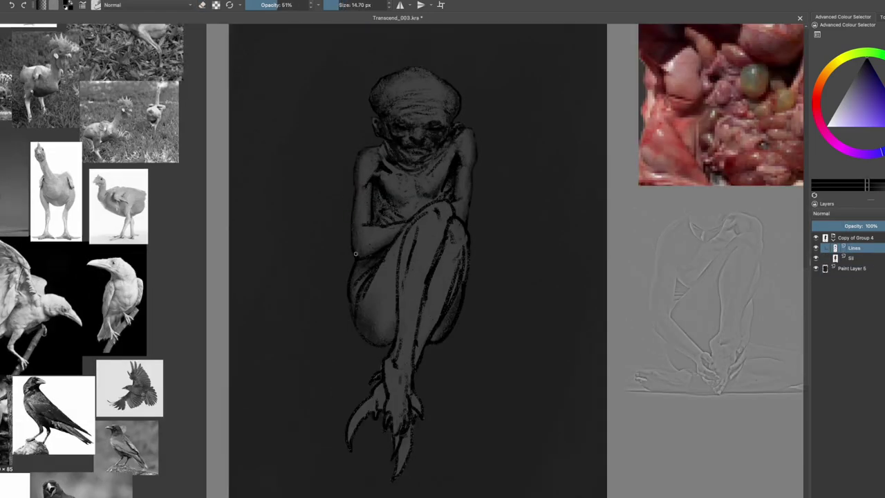
pyautogui.press('e')
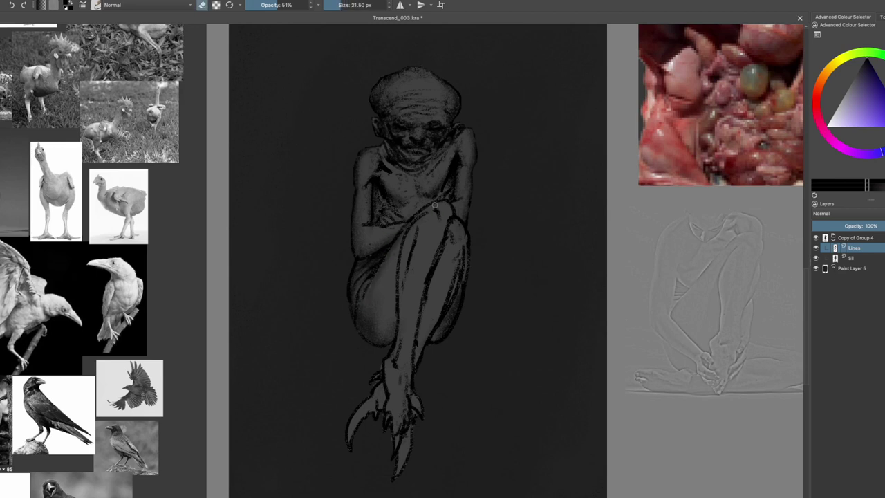
pyautogui.press(']')
pyautogui.press(']')
pyautogui.press(']')
pyautogui.press('e')
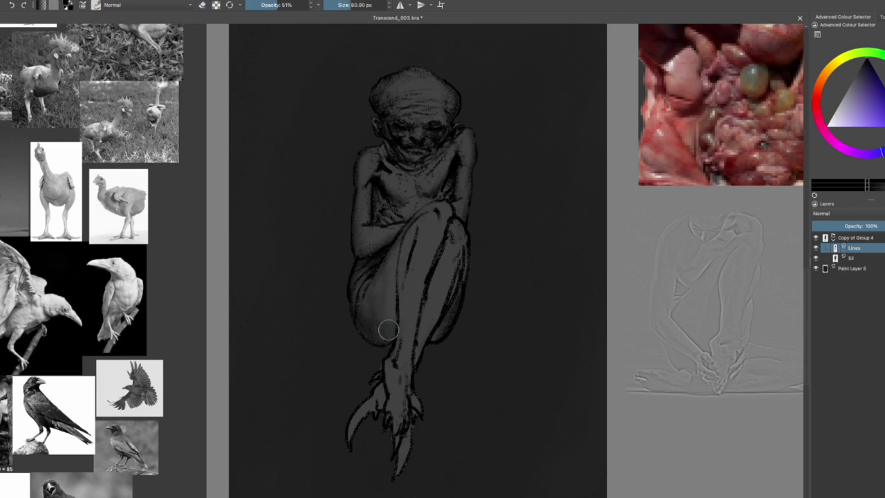
pyautogui.press('e')
pyautogui.press(']')
pyautogui.press(']')
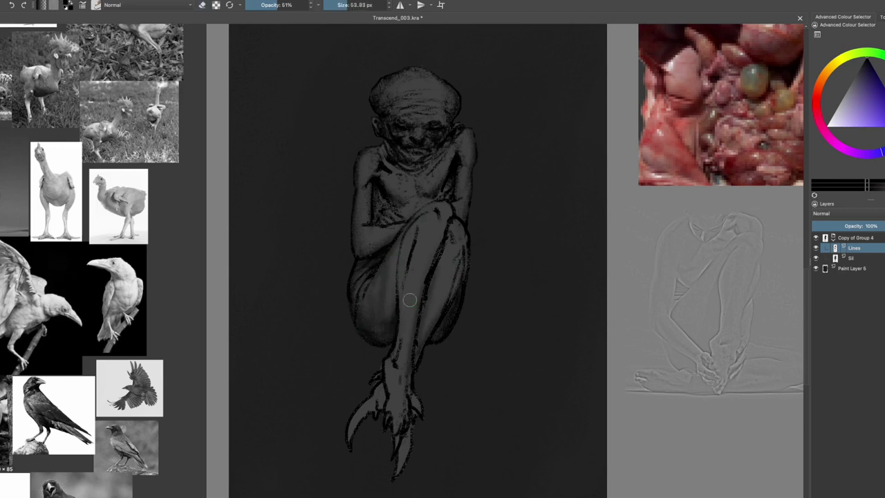
pyautogui.press('e')
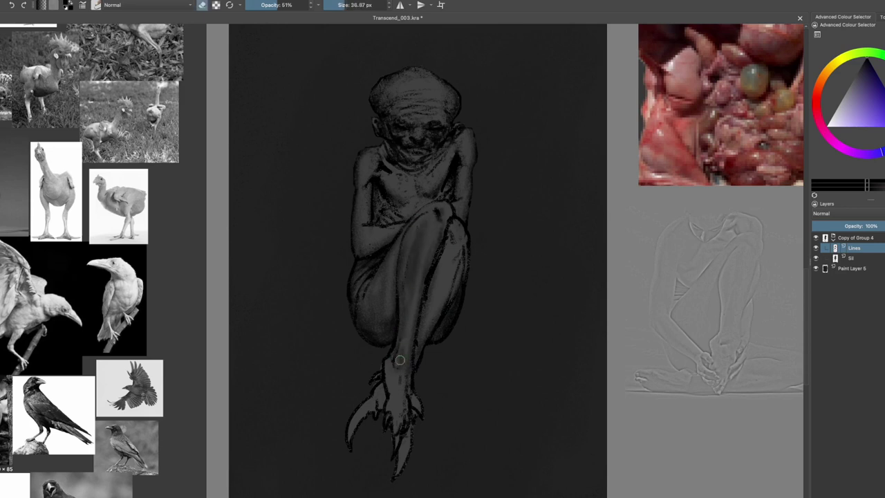
pyautogui.press('[')
pyautogui.press('e')
pyautogui.press('[')
pyautogui.press('[')
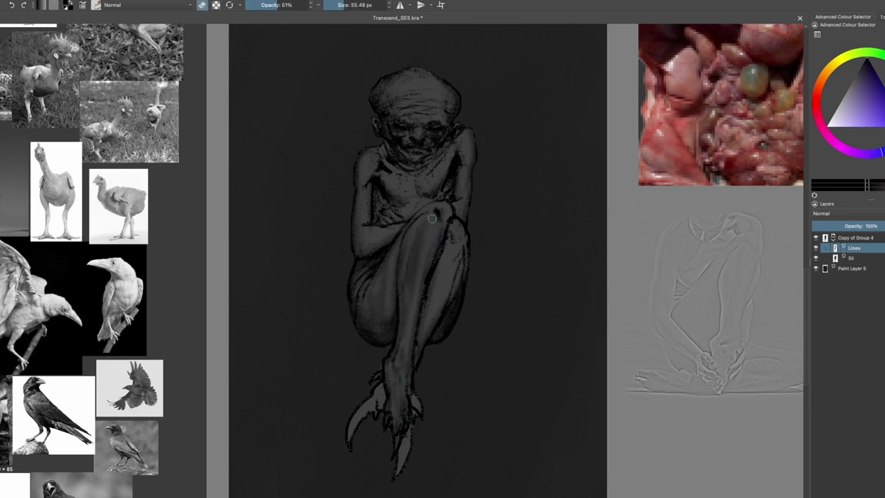
# - Rework the claws with painted and erased strokes, then darken the shin and knee
pyautogui.moveTo(359, 408); pyautogui.dragTo(352, 442)
pyautogui.press('e')
pyautogui.press('[')
pyautogui.moveTo(380, 391); pyautogui.dragTo(356, 436)
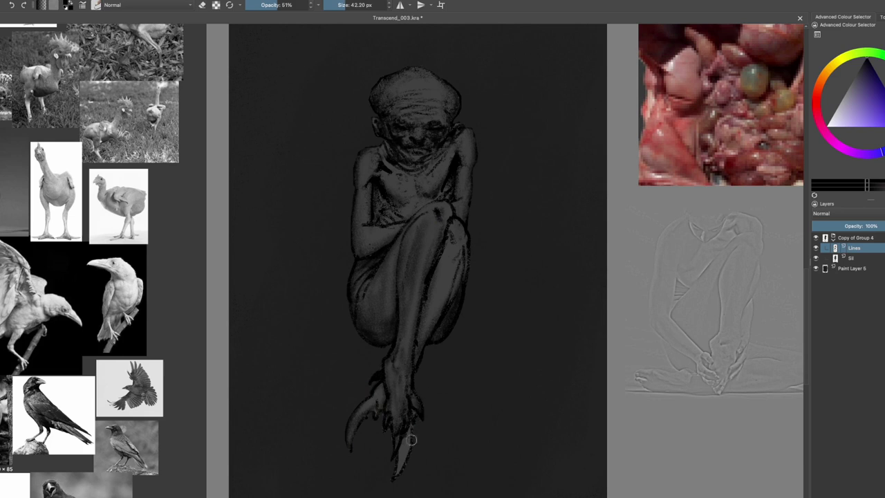
pyautogui.press('[')
pyautogui.moveTo(411, 429); pyautogui.dragTo(408, 481)
pyautogui.press(']')
pyautogui.moveTo(379, 413); pyautogui.dragTo(418, 339)
pyautogui.press(']')
pyautogui.moveTo(456, 238); pyautogui.dragTo(428, 328)
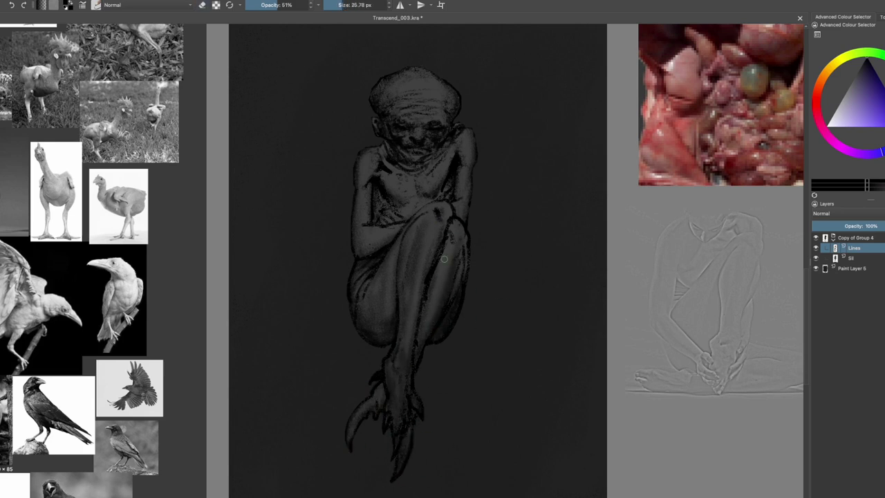
pyautogui.moveTo(456, 231); pyautogui.dragTo(462, 280)
# - Erase texture near the knee, on the left arm, chest and folded arm
pyautogui.press('e')
pyautogui.moveTo(436, 211); pyautogui.dragTo(446, 234)
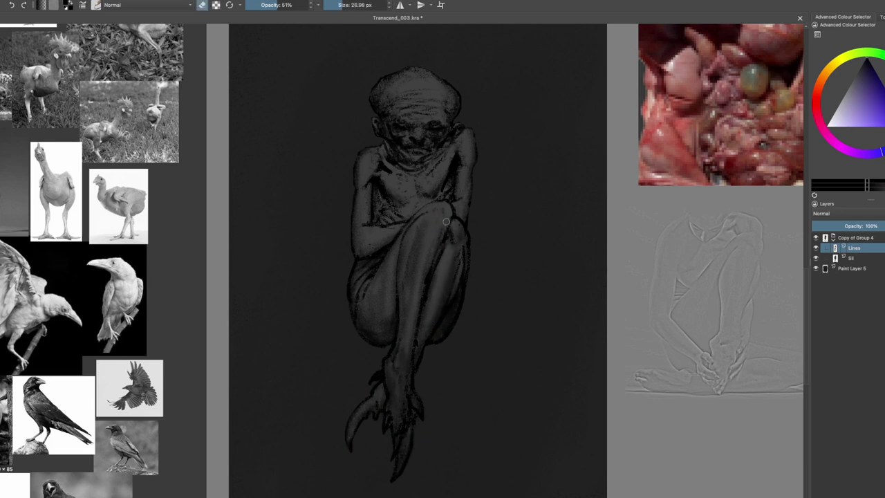
pyautogui.moveTo(432, 203); pyautogui.dragTo(414, 215)
pyautogui.press('[')
pyautogui.moveTo(361, 159); pyautogui.dragTo(363, 220)
pyautogui.moveTo(400, 182)
pyautogui.mouseDown()
pyautogui.moveTo(387, 197)
pyautogui.moveTo(395, 208)
pyautogui.mouseUp()
pyautogui.press(']')
pyautogui.press(']')
pyautogui.moveTo(361, 253)
pyautogui.mouseDown()
pyautogui.moveTo(394, 235)
pyautogui.moveTo(390, 248)
pyautogui.mouseUp()
pyautogui.moveTo(358, 207); pyautogui.dragTo(380, 243)
pyautogui.press('e')
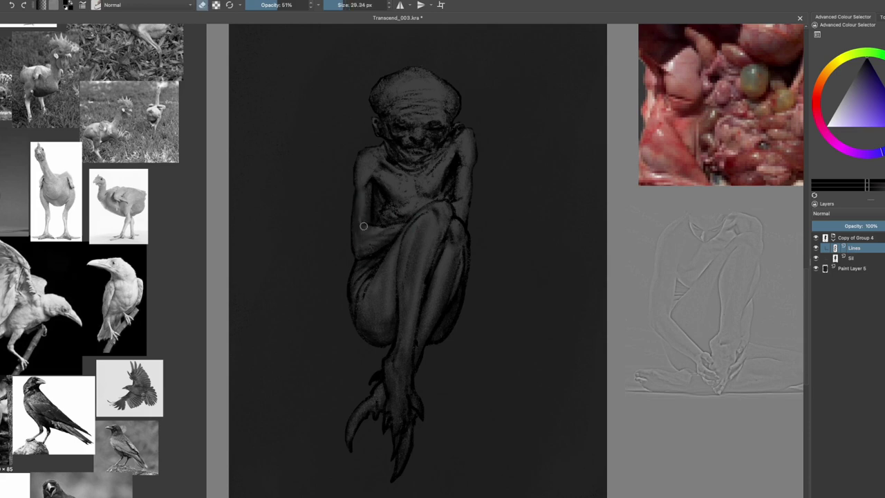
# - Alternate between brush and eraser at varying sizes while reworking a stroke on the figure
pyautogui.press('e')
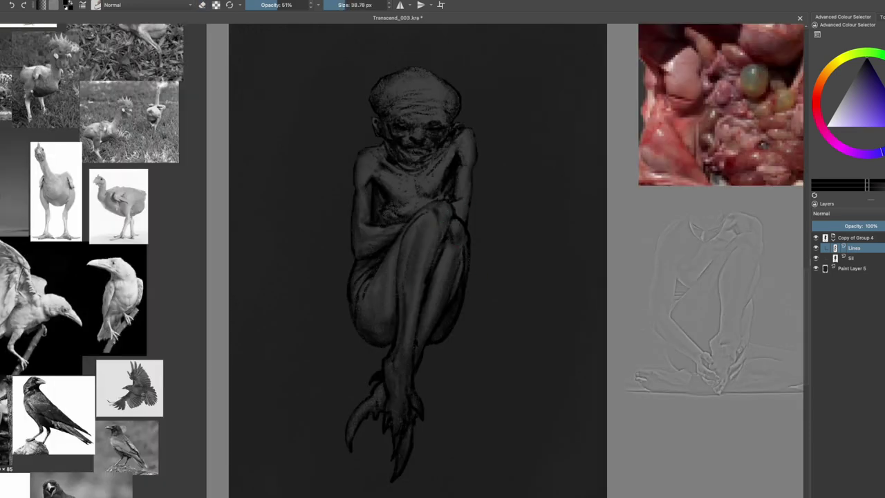
pyautogui.press('[')
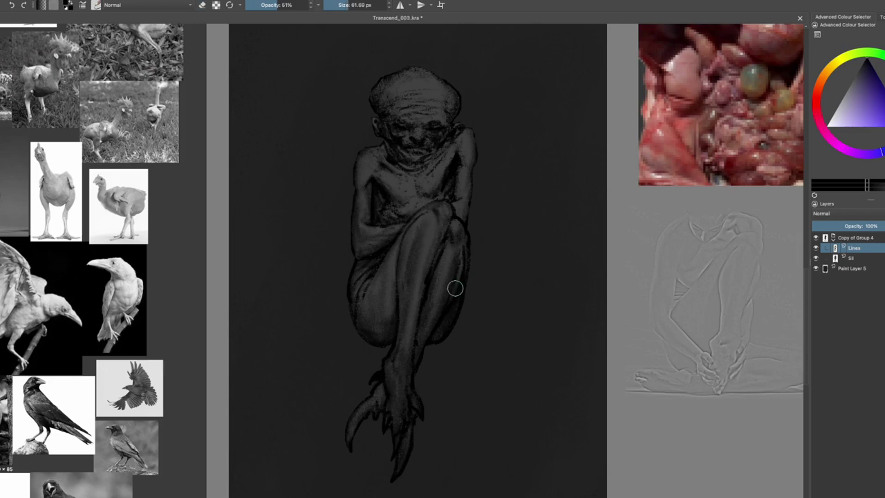
pyautogui.press('e')
pyautogui.press('e')
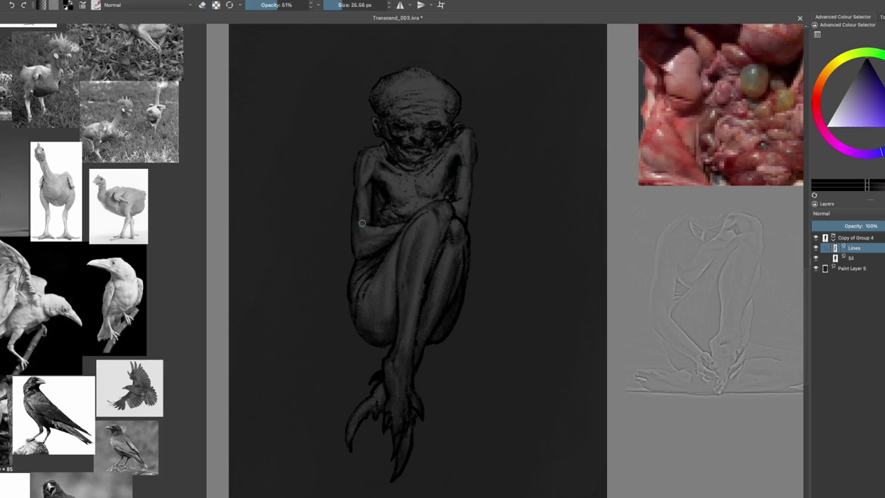
pyautogui.press('[')
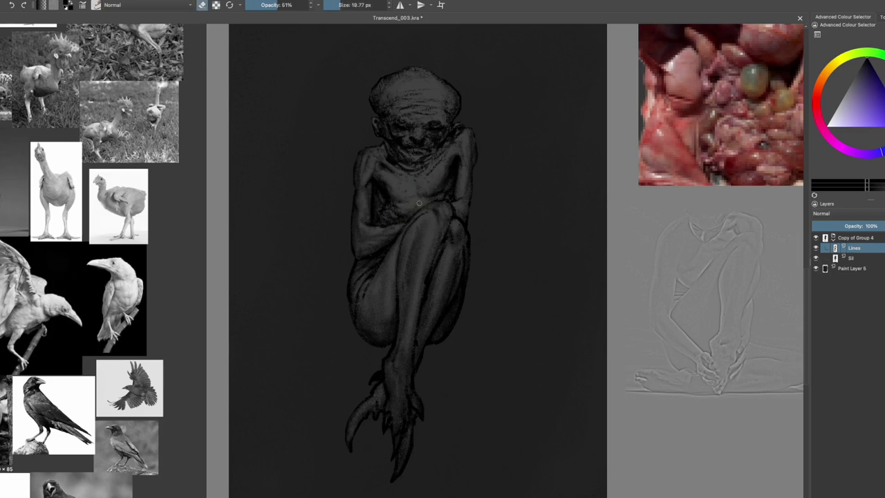
pyautogui.press(']')
pyautogui.moveTo(365, 302); pyautogui.dragTo(362, 278)
pyautogui.press(']')
pyautogui.press(']')
pyautogui.press(']')
pyautogui.press(']')
# - Save the painting and lightly erase a stroke on the creature's head
pyautogui.hotkey('ctrl', 's')
pyautogui.press('[')
pyautogui.moveTo(367, 249); pyautogui.dragTo(386, 234)
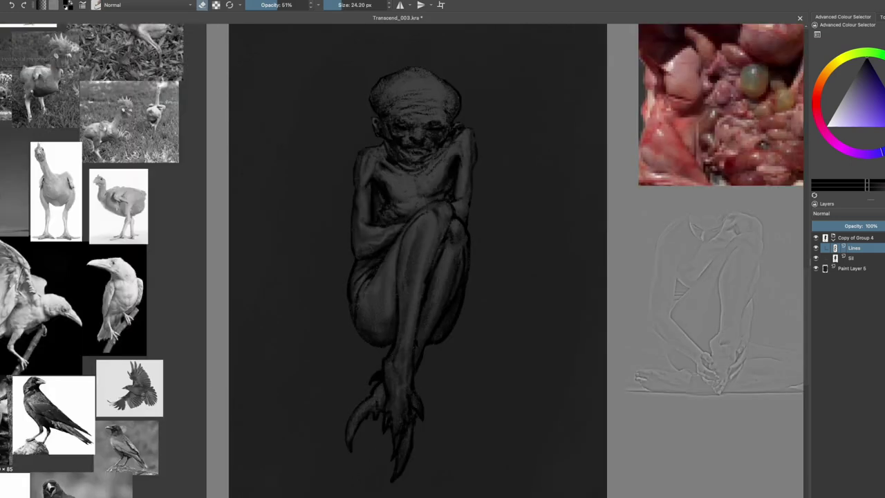
pyautogui.press('e')
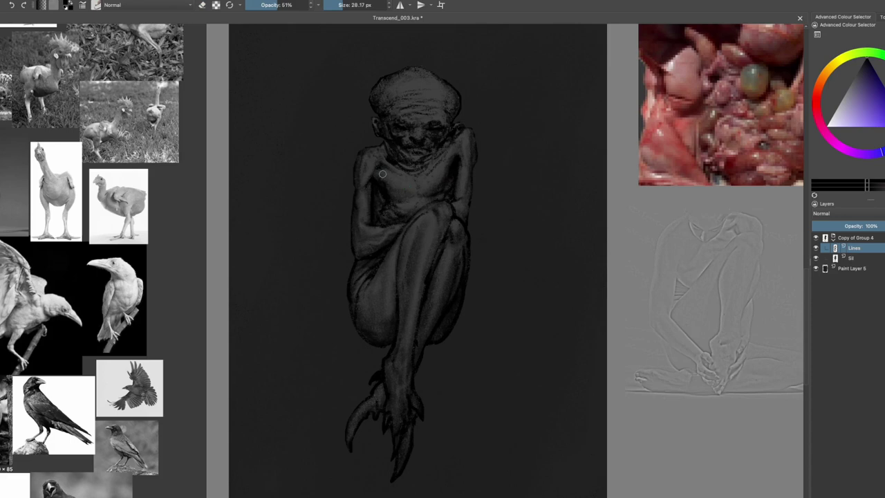
pyautogui.press('[')
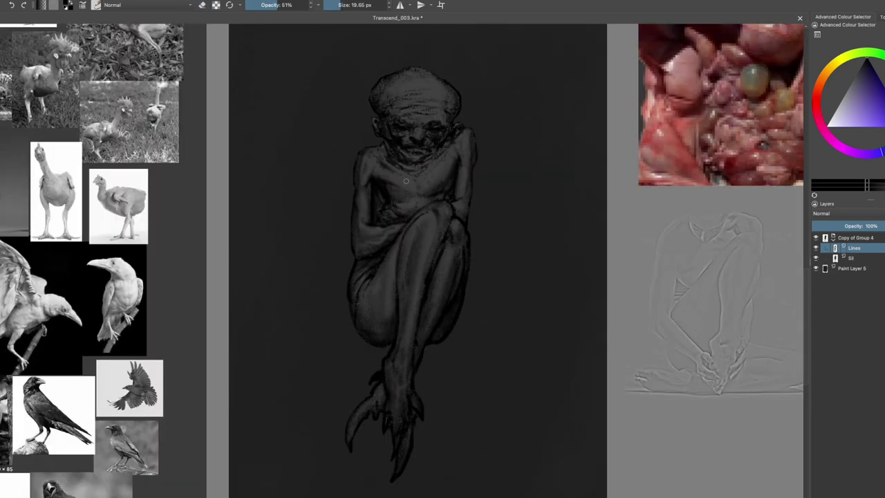
pyautogui.press('e')
pyautogui.press('e')
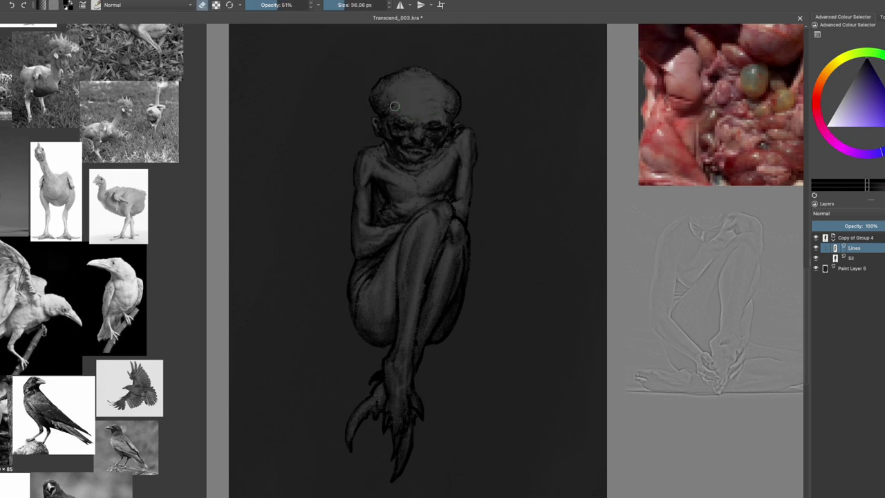
# - Paint darker strokes across the creature's forehead
pyautogui.press('e')
pyautogui.moveTo(395, 110); pyautogui.dragTo(451, 109)
pyautogui.press('e')
# - Zoom in on the head and darken the top of the creature's head
pyautogui.press('e')
pyautogui.press(']')
pyautogui.press(']')
pyautogui.press(']')
pyautogui.press('[')
pyautogui.press('[')
pyautogui.press('[')
pyautogui.press('e')
pyautogui.press('[')
pyautogui.scroll(2, 425, 98)
pyautogui.press(']')
pyautogui.press(']')
pyautogui.press(']')
pyautogui.press('e')
pyautogui.moveTo(382, 50); pyautogui.dragTo(443, 46)
pyautogui.press('[')
pyautogui.press('[')
pyautogui.press('[')
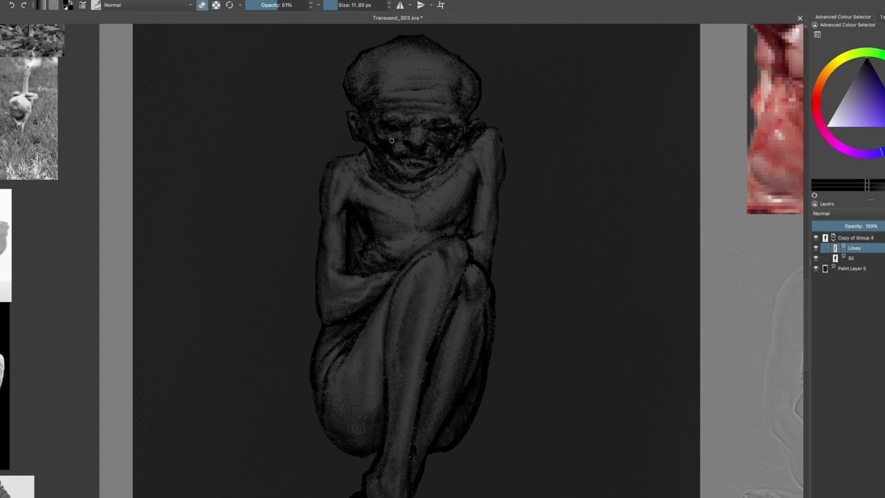
pyautogui.press('e')
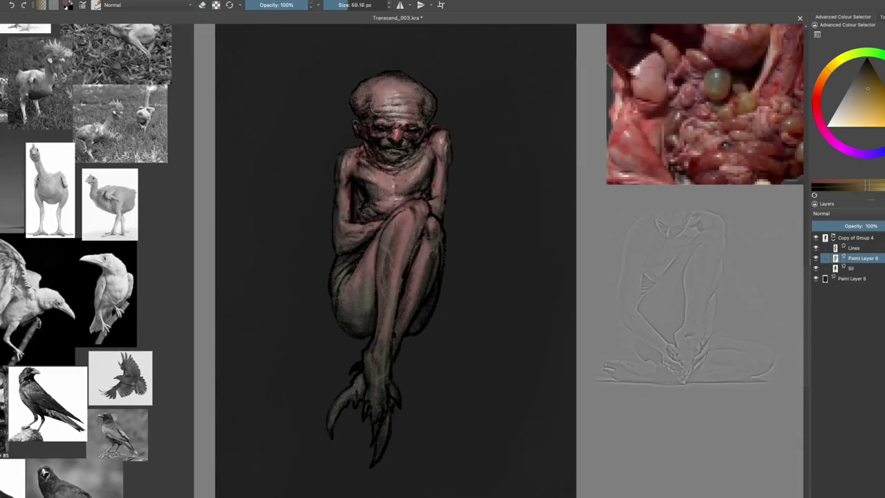
# - Pick dark red and near-black orange colours in the selector, save, and return to Paint Layer 6
pyautogui.keyDown('ctrl'); pyautogui.click(371, 107); pyautogui.keyUp('ctrl')
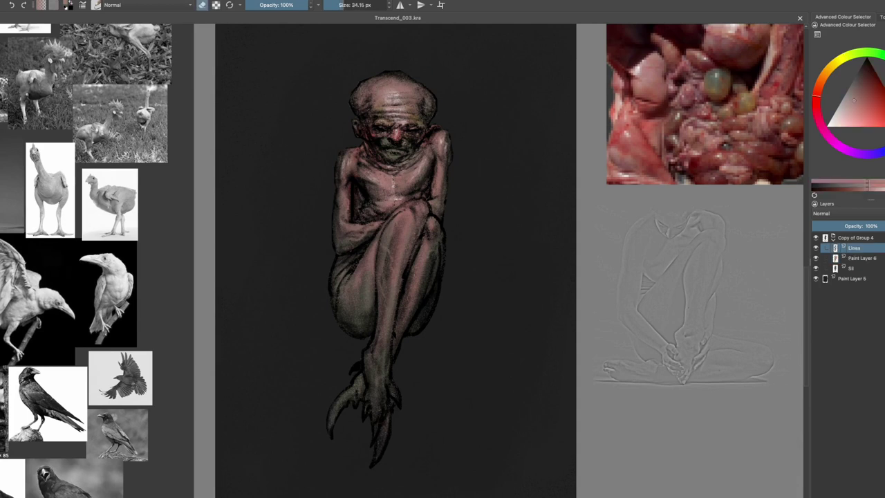
pyautogui.press('pageup')
pyautogui.press('e')
pyautogui.keyDown('ctrl'); pyautogui.click(367, 101); pyautogui.keyUp('ctrl')
pyautogui.press('e')
pyautogui.hotkey('ctrl', 's')
pyautogui.keyDown('ctrl'); pyautogui.click(364, 107); pyautogui.keyUp('ctrl')
pyautogui.press('pagedown')
# - Paint brighter and darker red flesh tones on Paint Layer 6, checking the mirrored view
pyautogui.press('[')
pyautogui.press('[')
pyautogui.press('[')
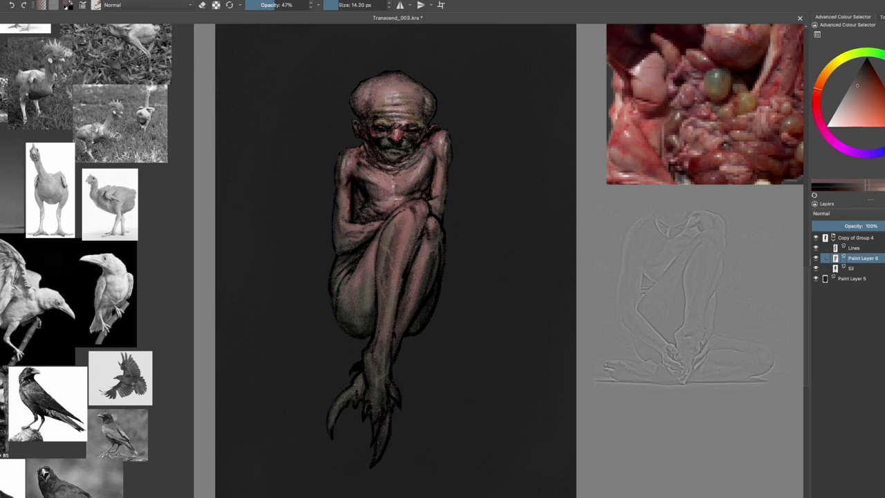
pyautogui.press(']')
pyautogui.press(']')
pyautogui.press(']')
pyautogui.keyDown('ctrl'); pyautogui.click(360, 130); pyautogui.keyUp('ctrl')
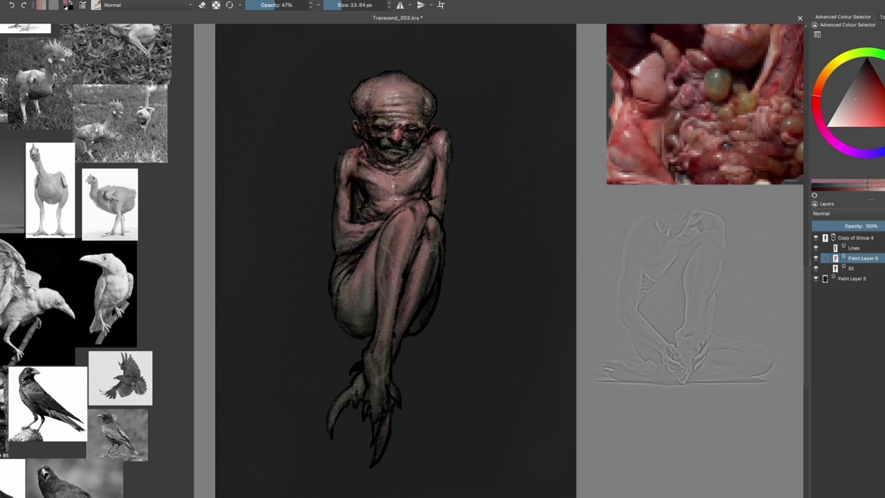
pyautogui.press('[')
pyautogui.press('[')
pyautogui.press('[')
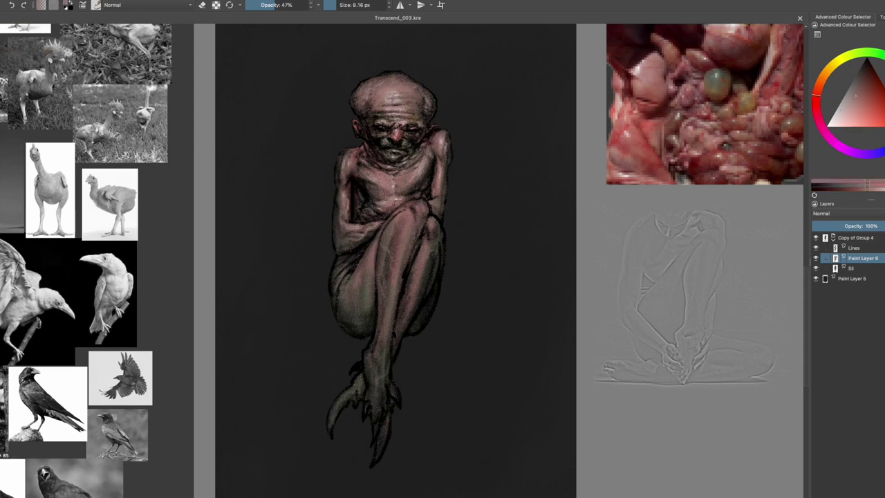
pyautogui.keyDown('ctrl'); pyautogui.click(359, 130); pyautogui.keyUp('ctrl')
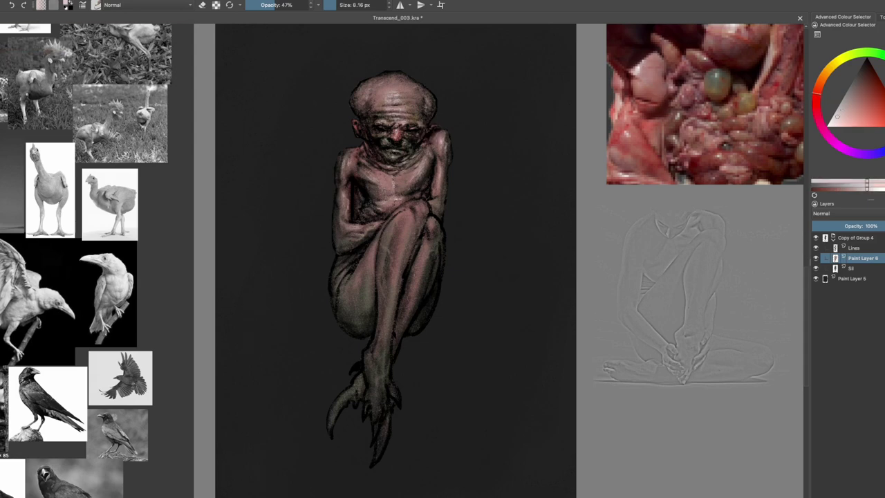
pyautogui.press('m')
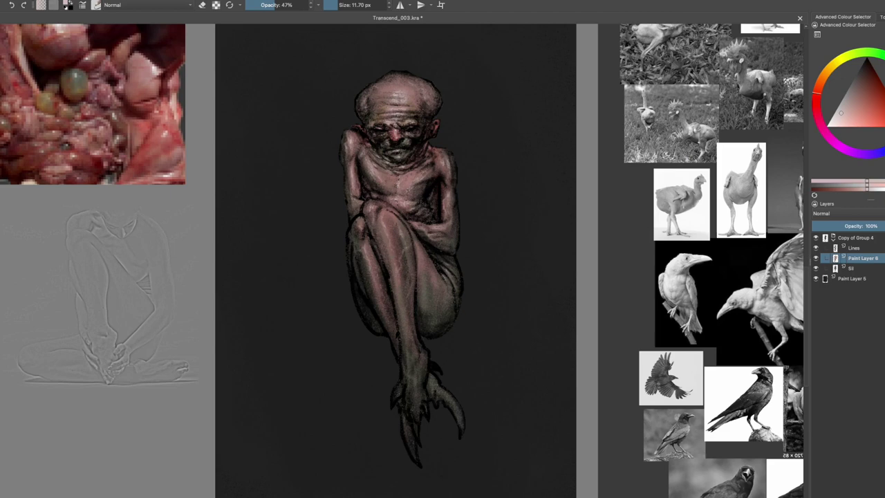
pyautogui.press('m')
# - Airbrush a dark soft vignette around the figure on Paint Layer 5 with a huge brush
pyautogui.click(853, 278)
pyautogui.moveTo(519, 221); pyautogui.dragTo(519, 358)
pyautogui.moveTo(547, 161); pyautogui.dragTo(405, 65)
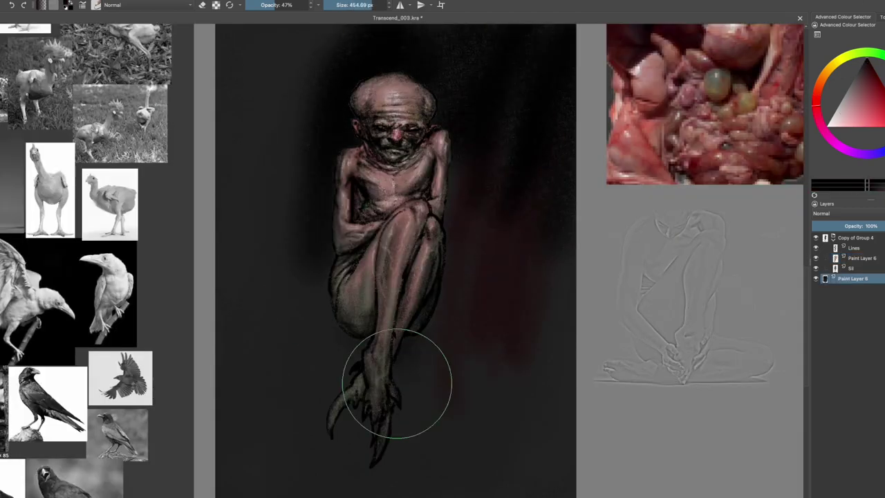
pyautogui.press('-')
pyautogui.moveTo(316, 119)
pyautogui.mouseDown()
pyautogui.moveTo(444, 376)
pyautogui.moveTo(450, 471)
pyautogui.moveTo(294, 181)
pyautogui.moveTo(454, 320)
pyautogui.moveTo(442, 291)
pyautogui.moveTo(506, 174)
pyautogui.moveTo(328, 233)
pyautogui.mouseUp()
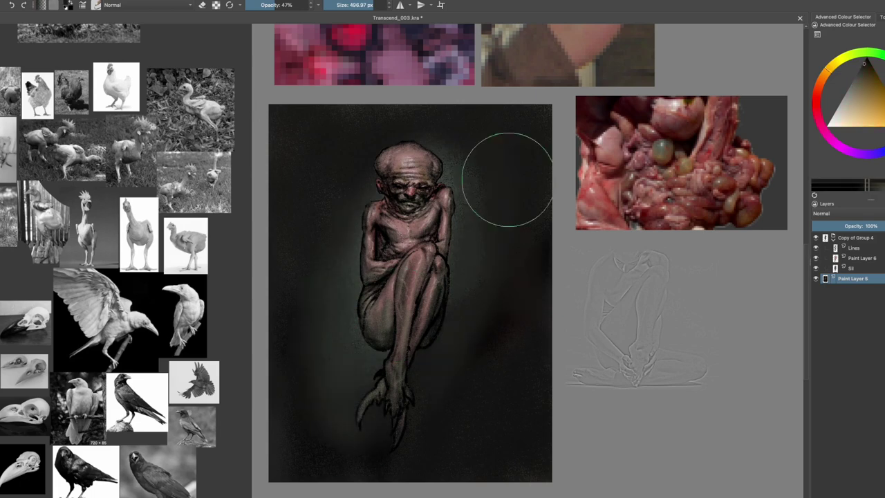
pyautogui.press('+')
pyautogui.press('Insert')
# - Name the new layer 'Rim' and keep it positioned above the Lines layer
pyautogui.write('Rim')
pyautogui.press('Return')
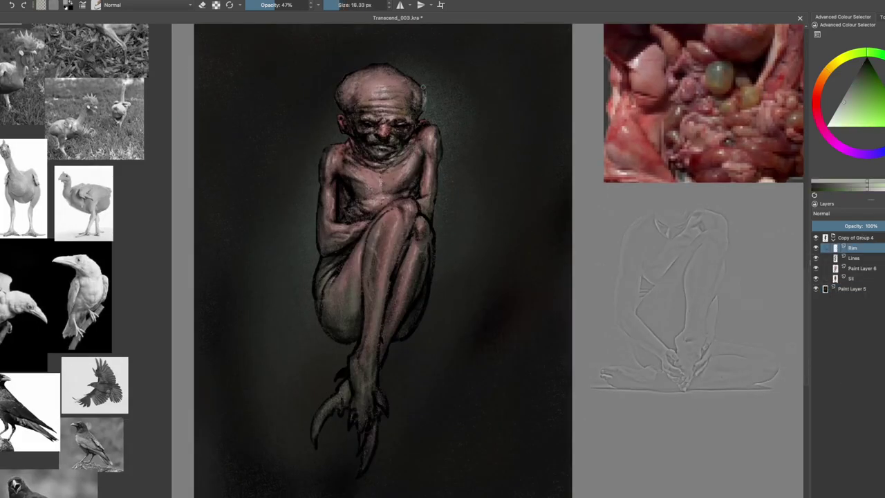
pyautogui.hotkey('ctrl', 'pagedown')
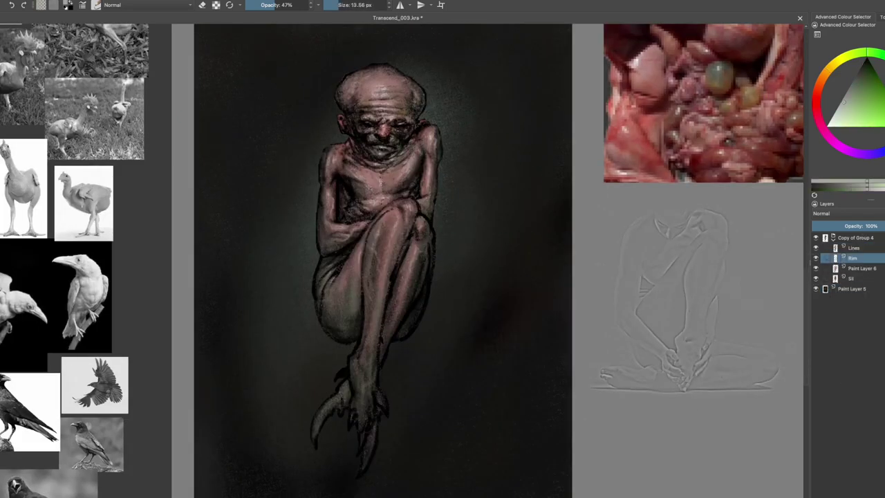
pyautogui.hotkey('ctrl', 'pageup')
# - Paint thin light rim highlights along the right shoulder, arm and torso edges, saving midway
pyautogui.press('[')
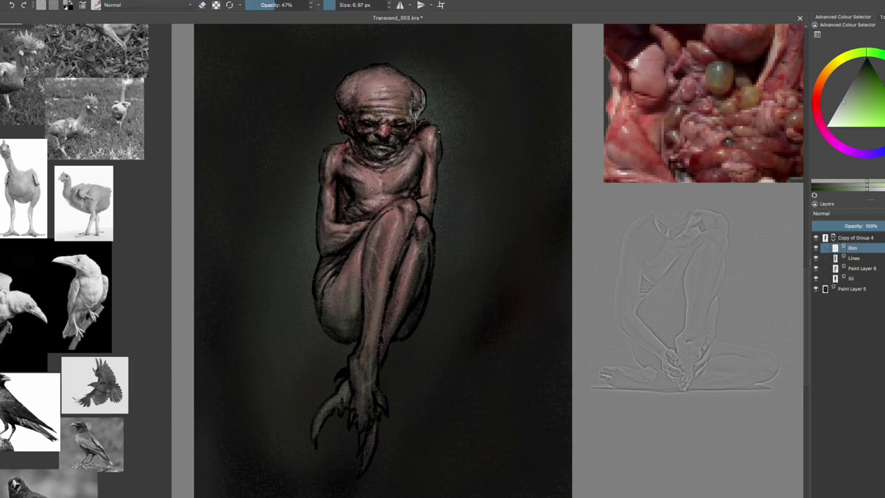
pyautogui.moveTo(443, 131); pyautogui.dragTo(441, 156)
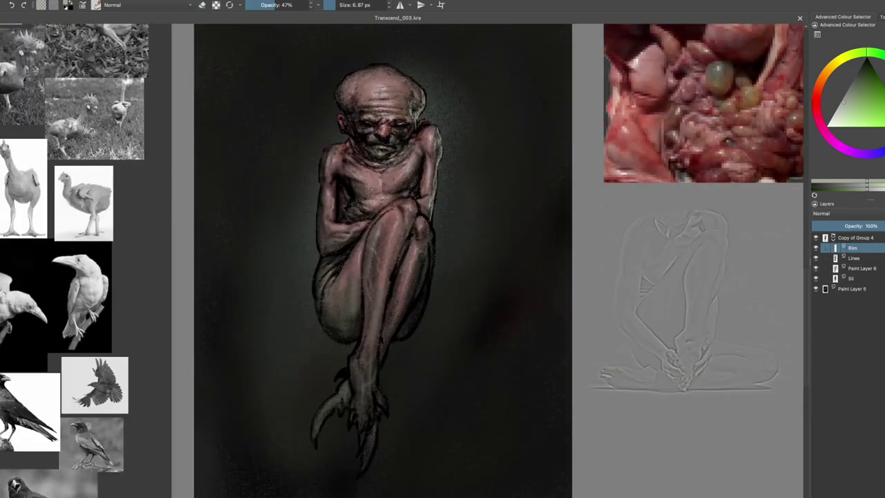
pyautogui.moveTo(435, 164); pyautogui.dragTo(434, 176)
pyautogui.hotkey('ctrl', 's')
pyautogui.press('m')
pyautogui.press('m')
pyautogui.moveTo(429, 221); pyautogui.dragTo(429, 233)
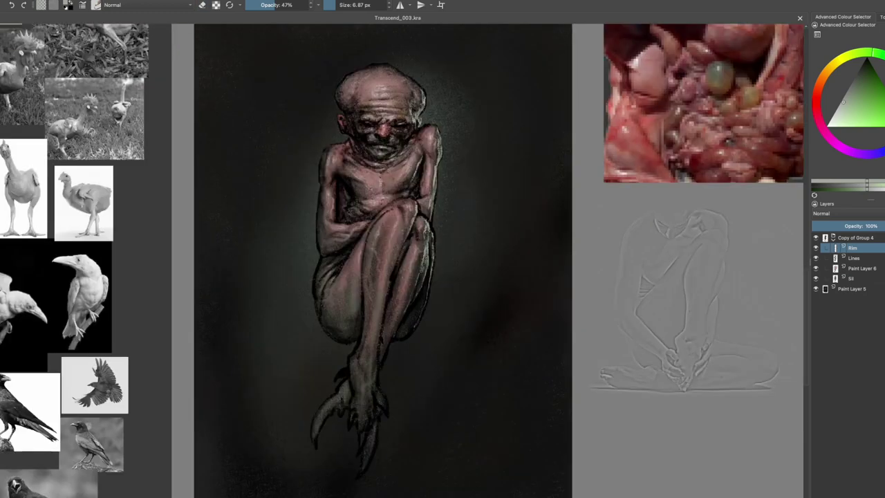
pyautogui.moveTo(401, 228); pyautogui.dragTo(401, 283)
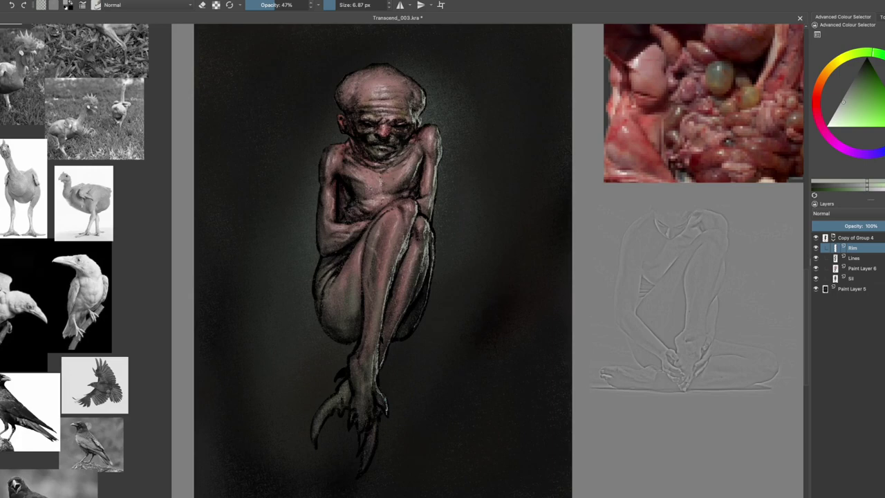